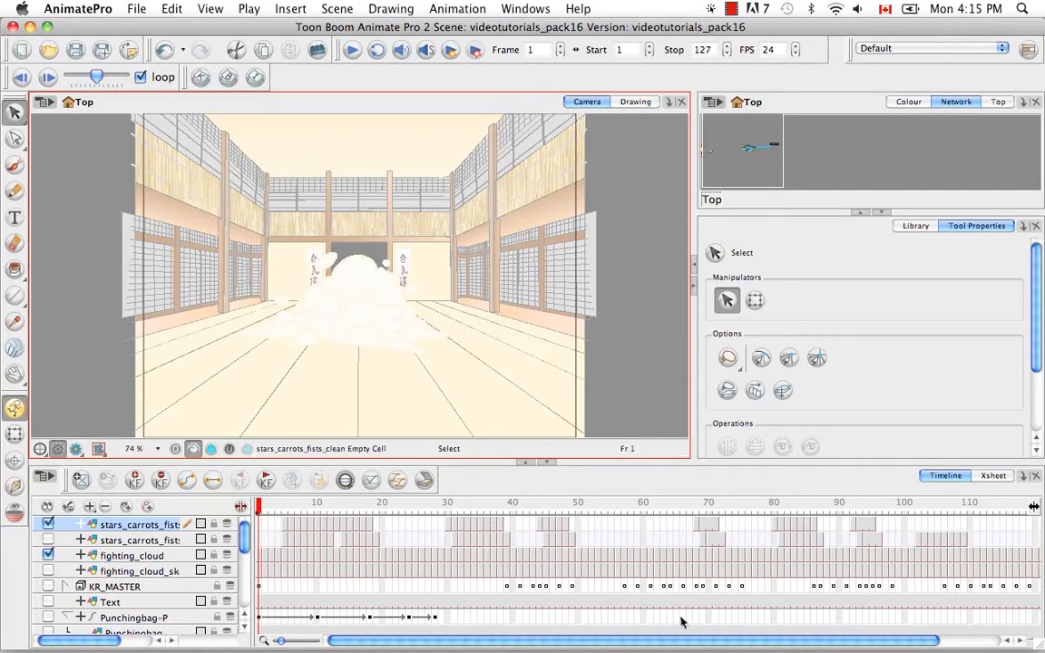
Go to the last frame of the scene and set the scene length to 150 frames
scroll(798, 562, right, 5)
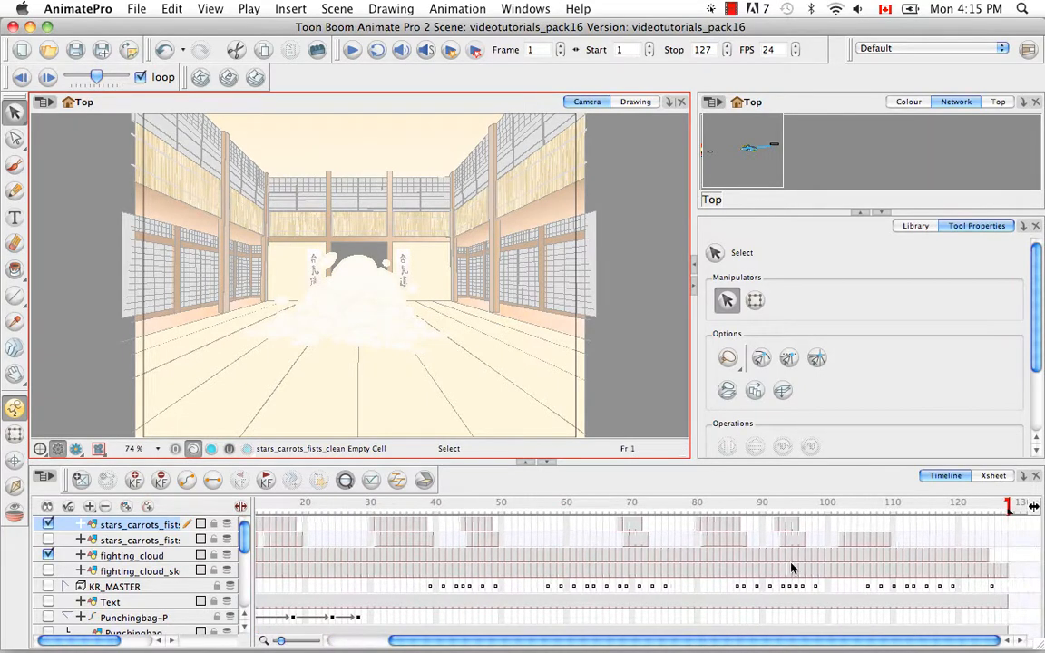
click(1007, 502)
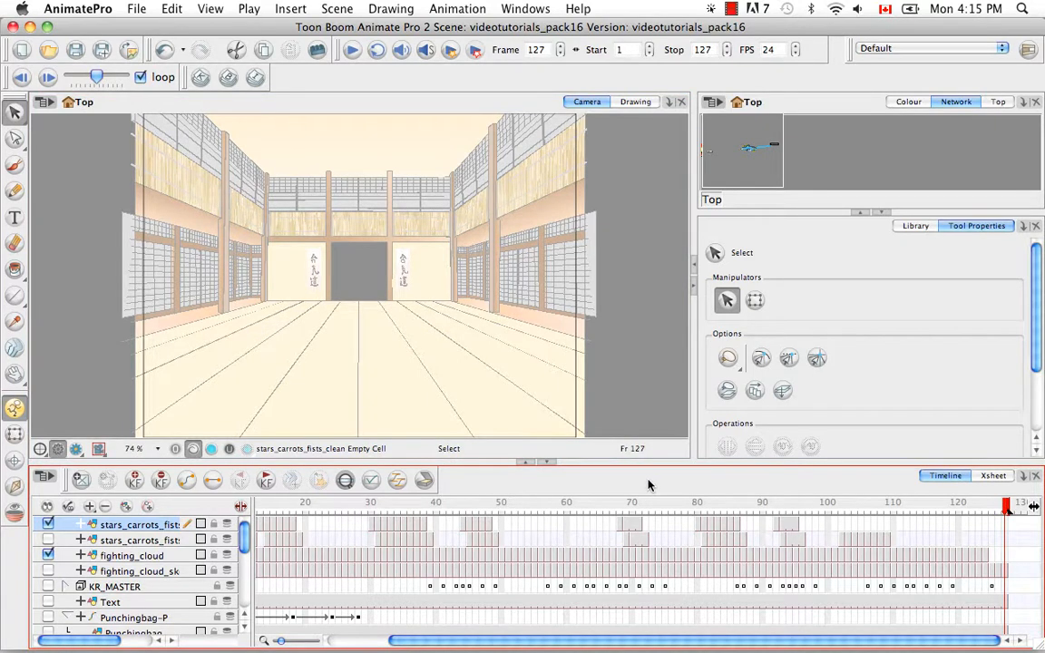
click(337, 9)
click(358, 28)
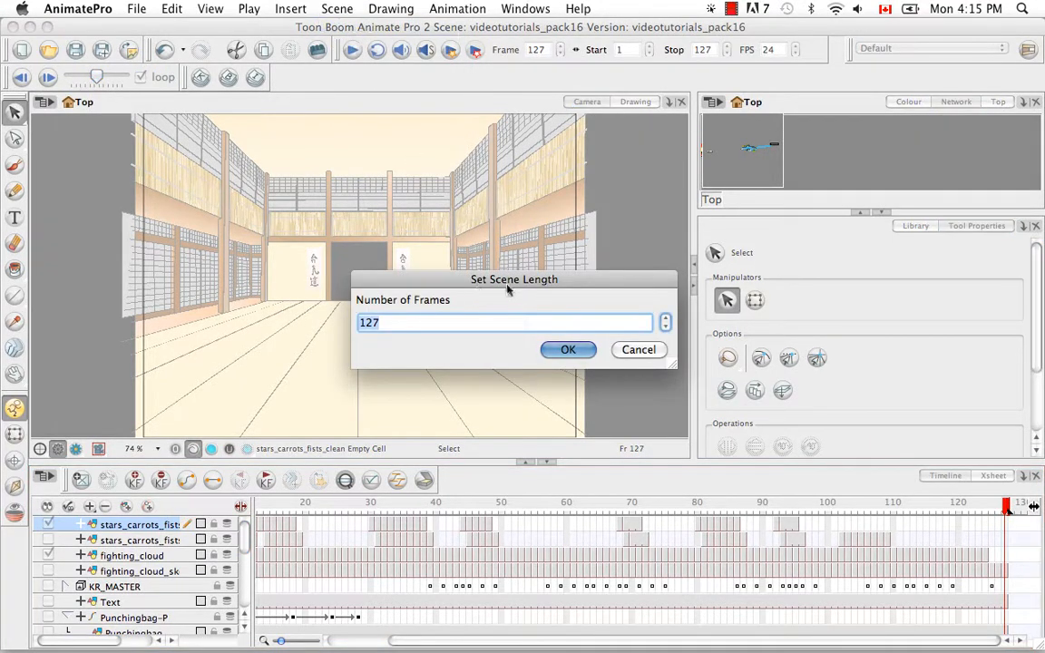
click(666, 319)
click(665, 320)
click(665, 319)
click(665, 320)
click(666, 320)
double_click(368, 323)
text(15)
click(564, 350)
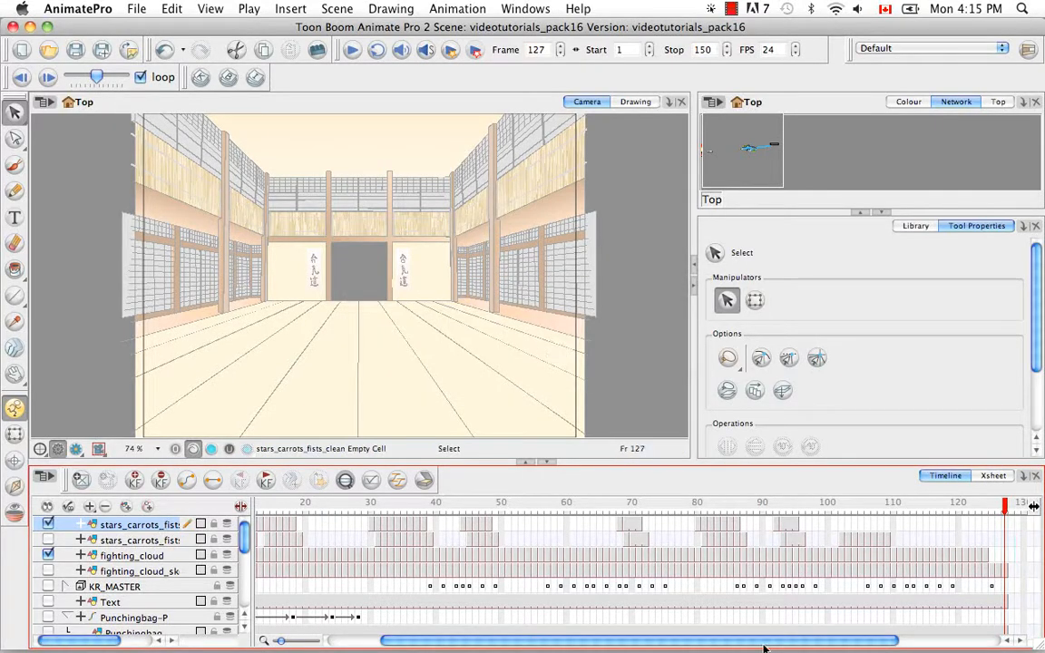
Extend the scene to 170 frames with the end-of-scene marker in the timeline, and go to frame 170
scroll(777, 644, right, 5)
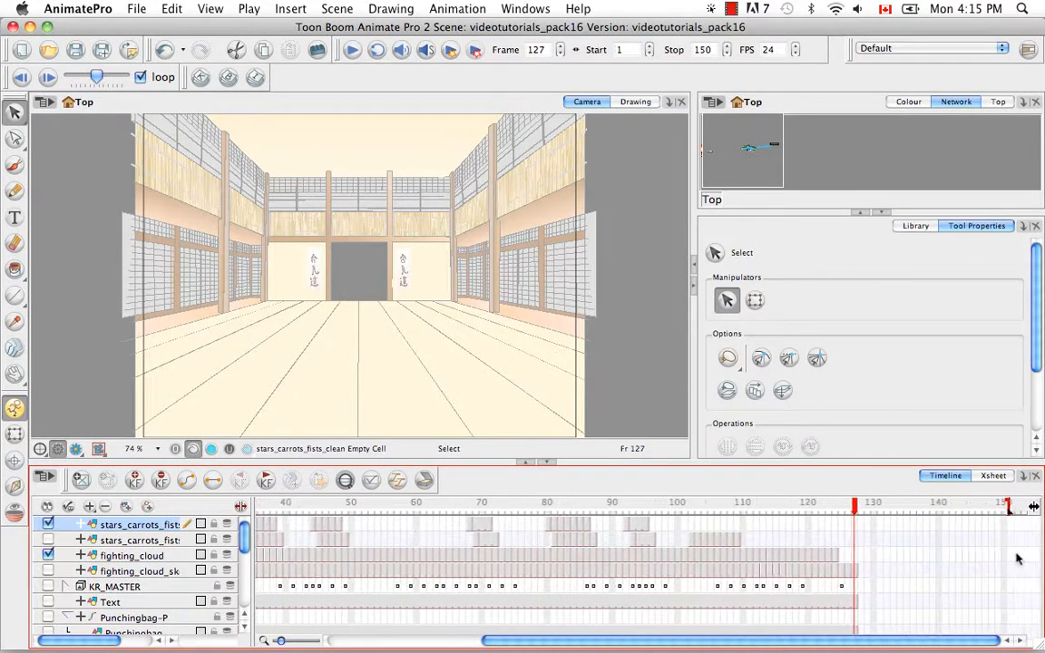
click(1005, 505)
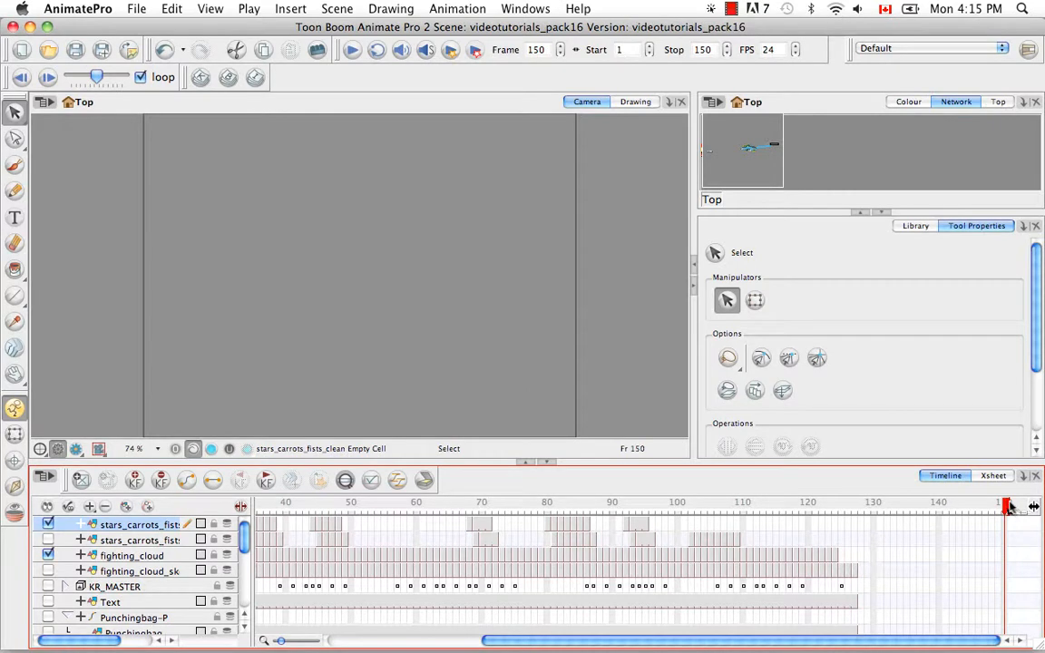
scroll(1008, 508, right, 5)
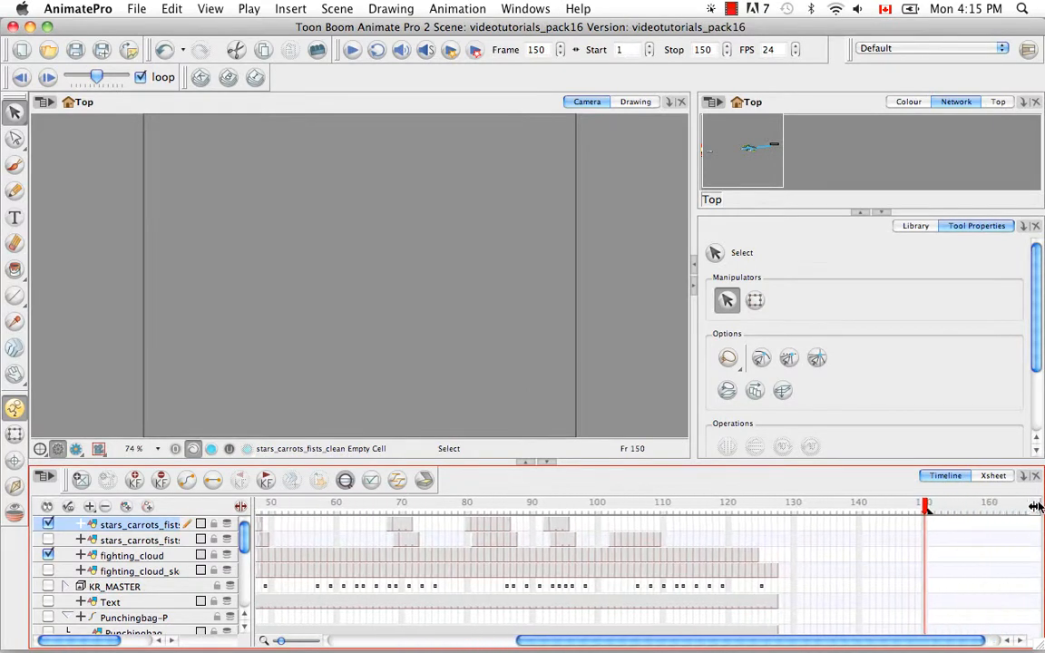
scroll(1007, 506, right, 2)
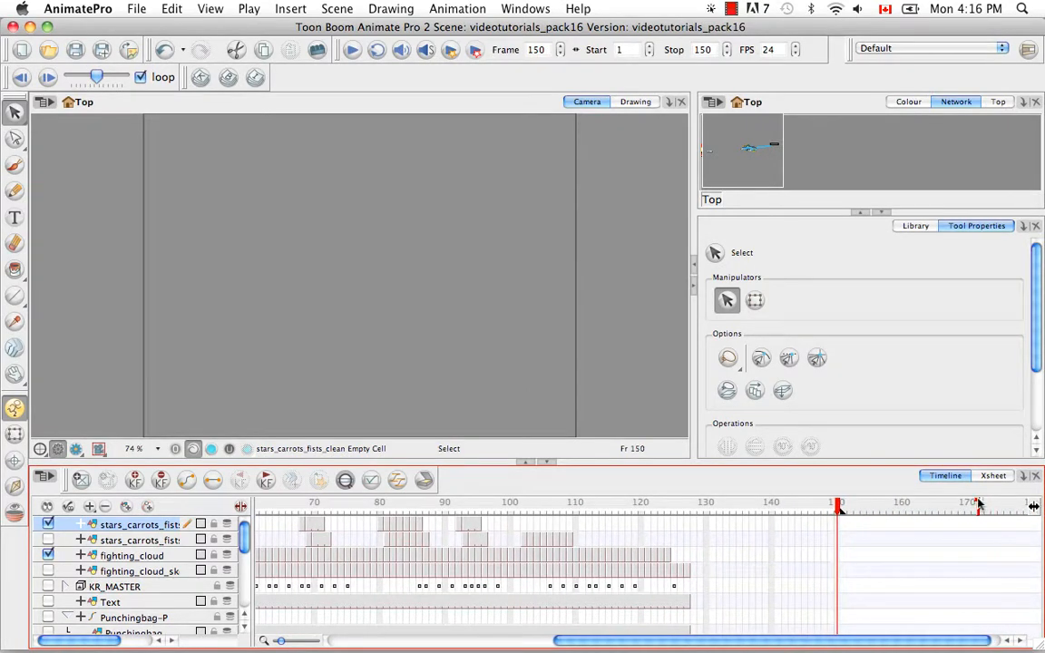
drag(979, 501, 976, 501)
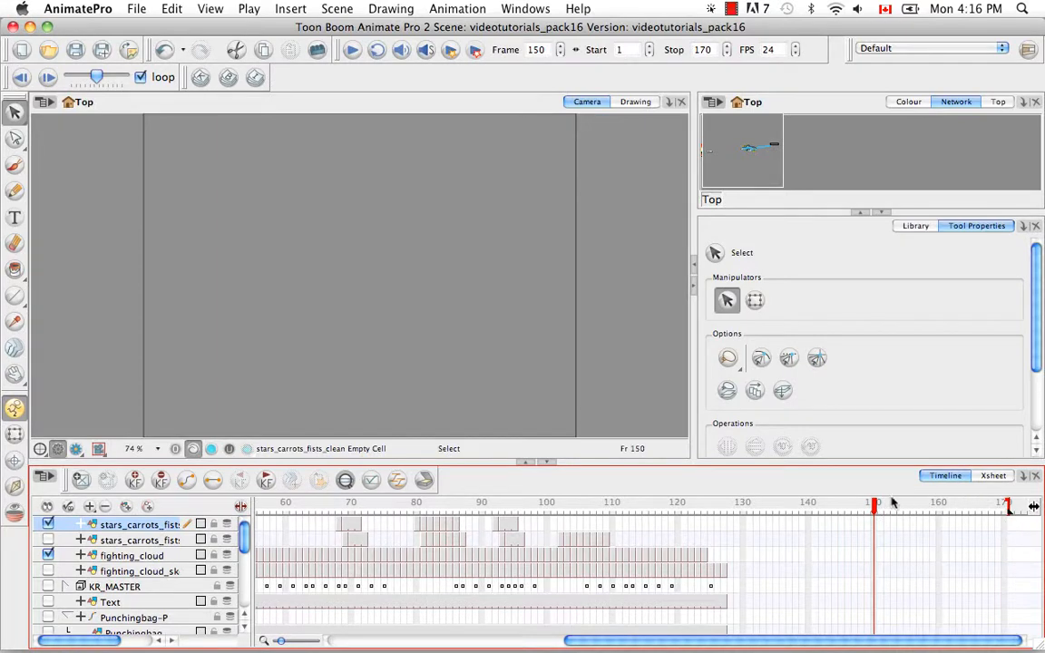
drag(889, 503, 1005, 506)
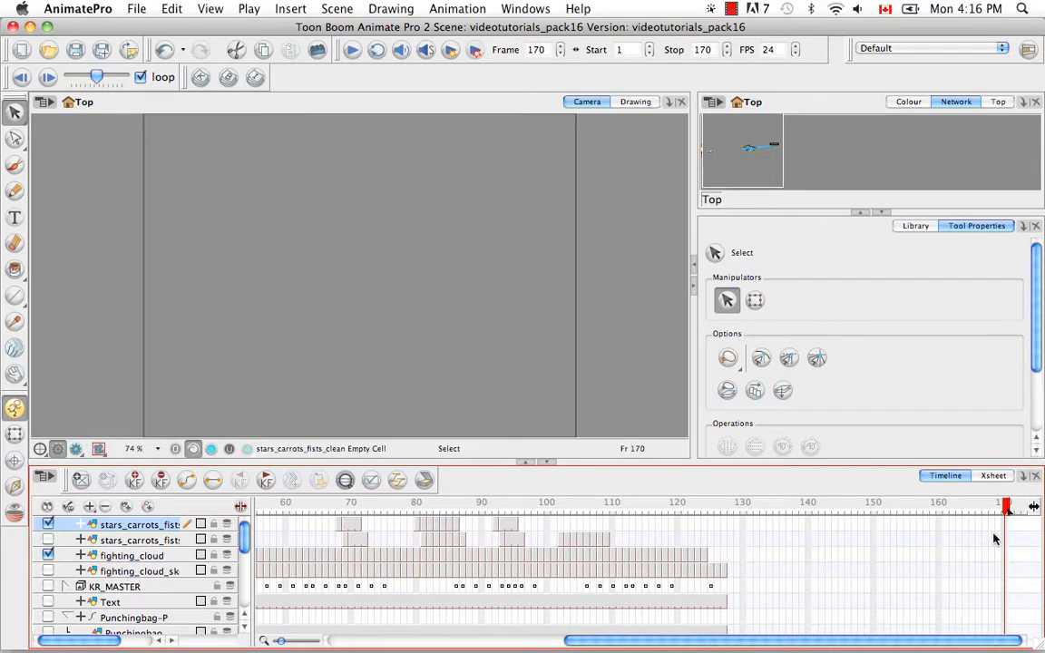
Show the scene in the Xsheet view, enlarged to full height and starting from frame 1
click(993, 476)
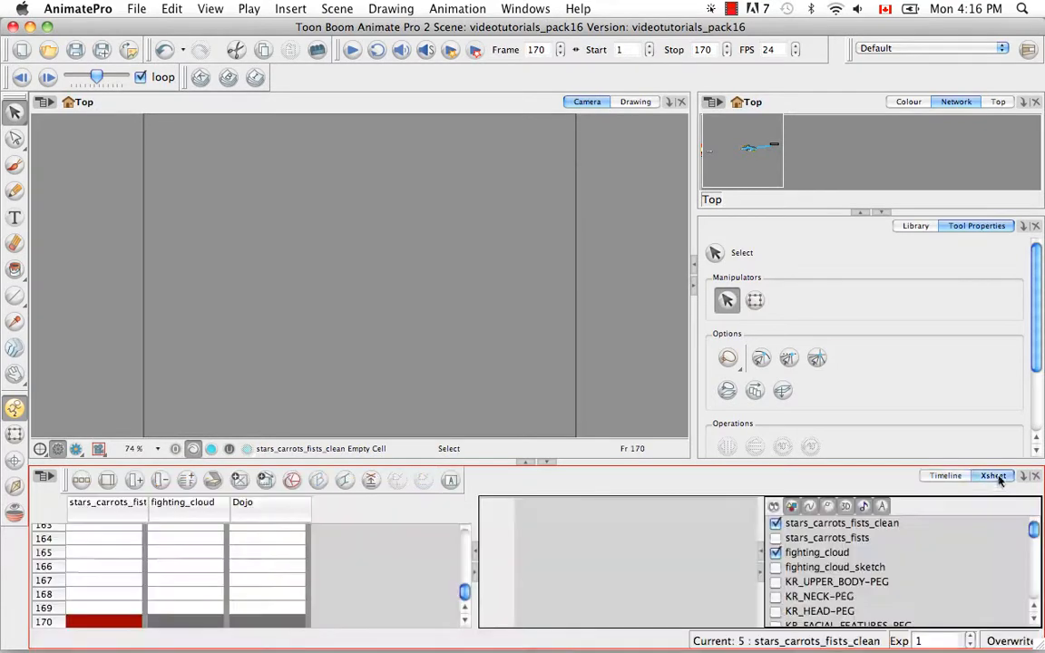
click(525, 462)
drag(464, 540, 438, 190)
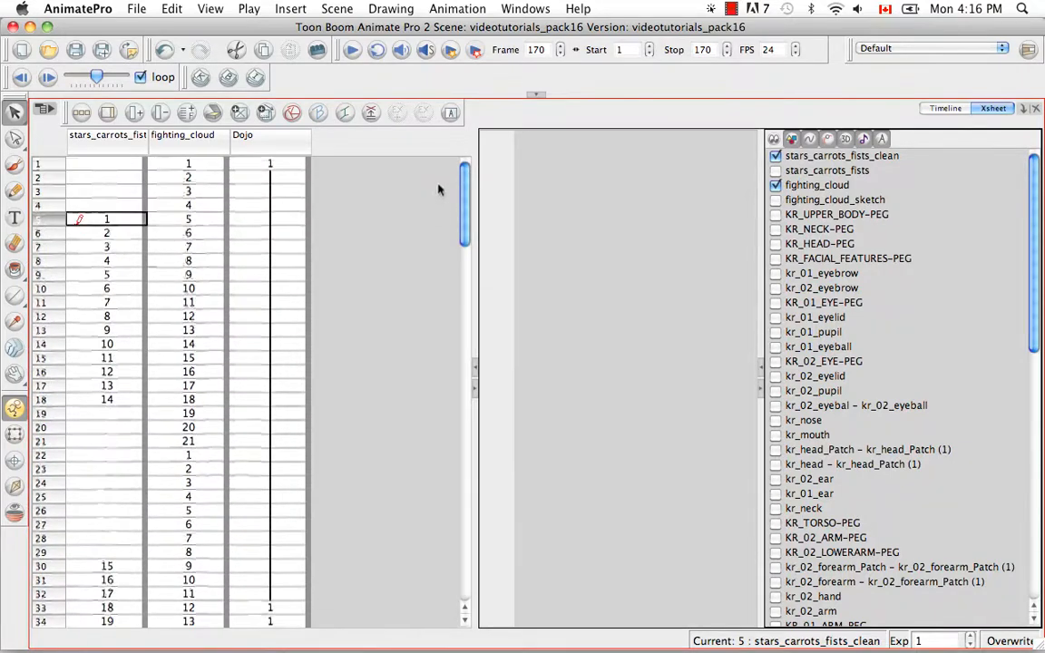
Add 3 frames before frame 5 of the stars_carrots_fists_clean column, and undo the addition
click(96, 221)
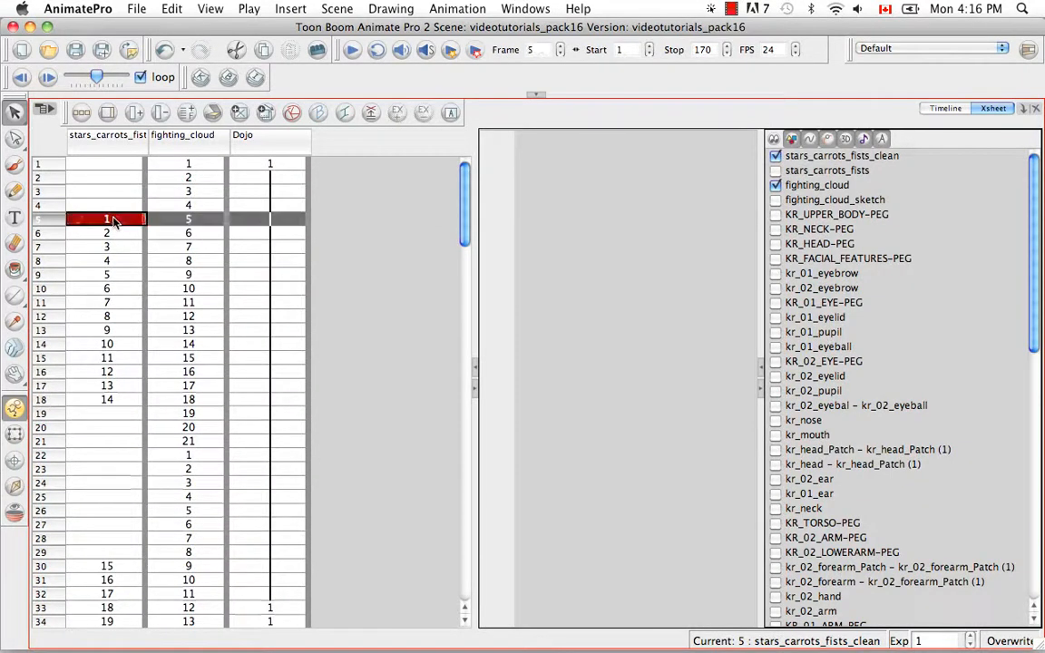
click(345, 9)
mouse_move(355, 45)
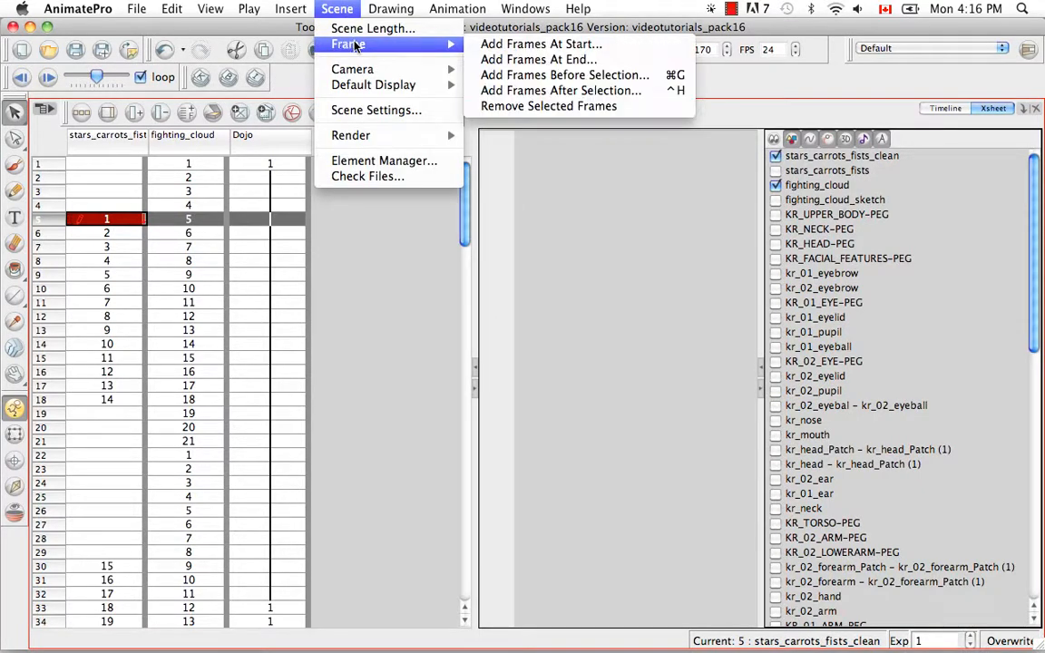
click(524, 77)
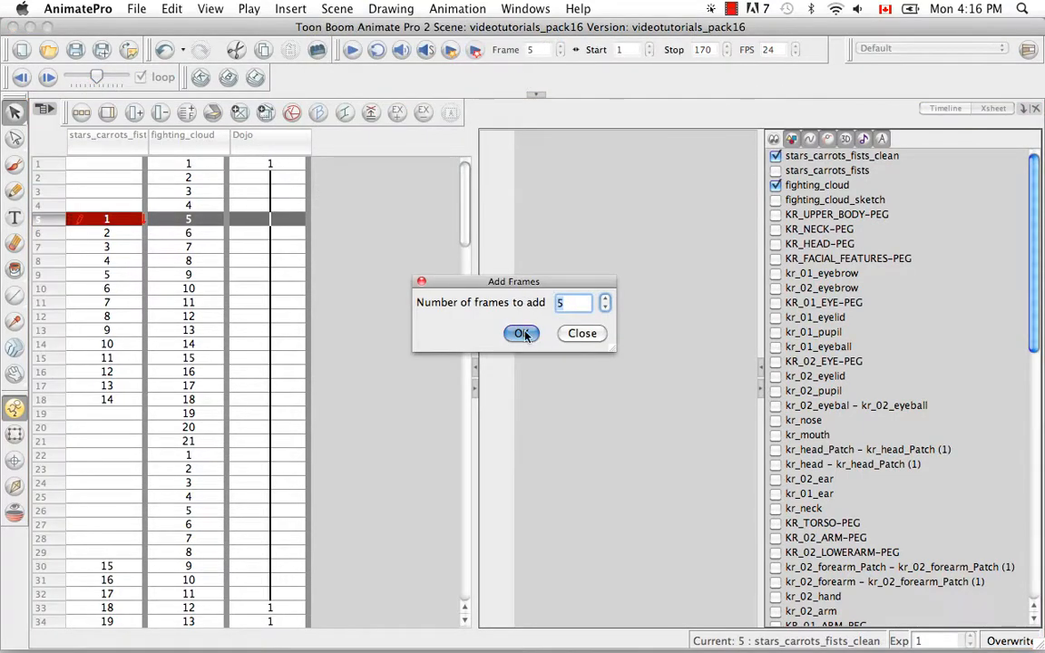
click(605, 311)
click(605, 311)
click(522, 333)
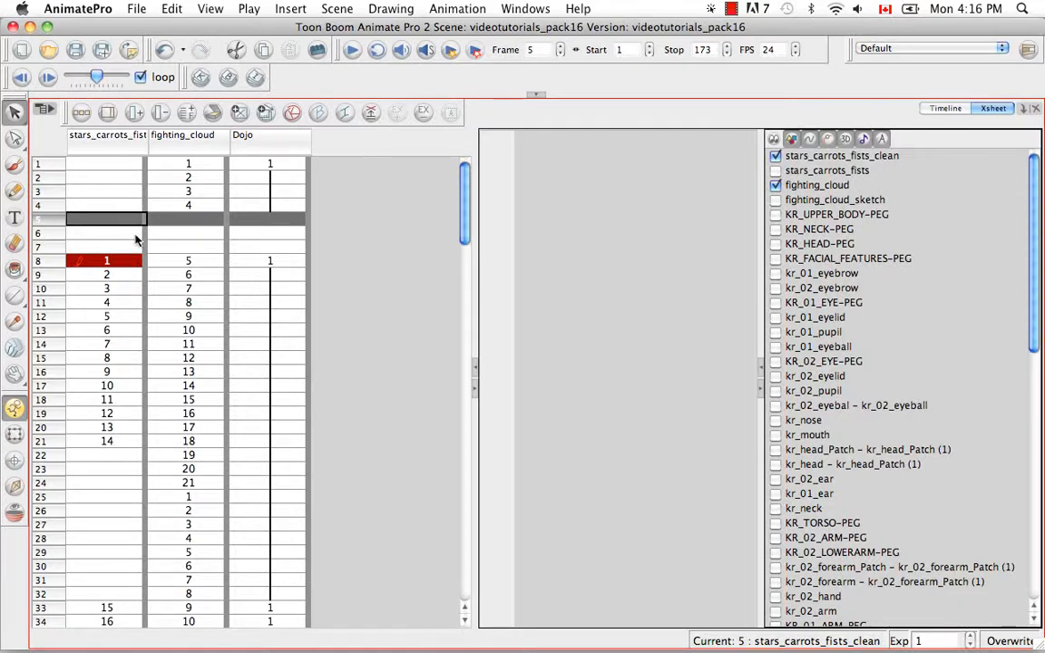
click(164, 51)
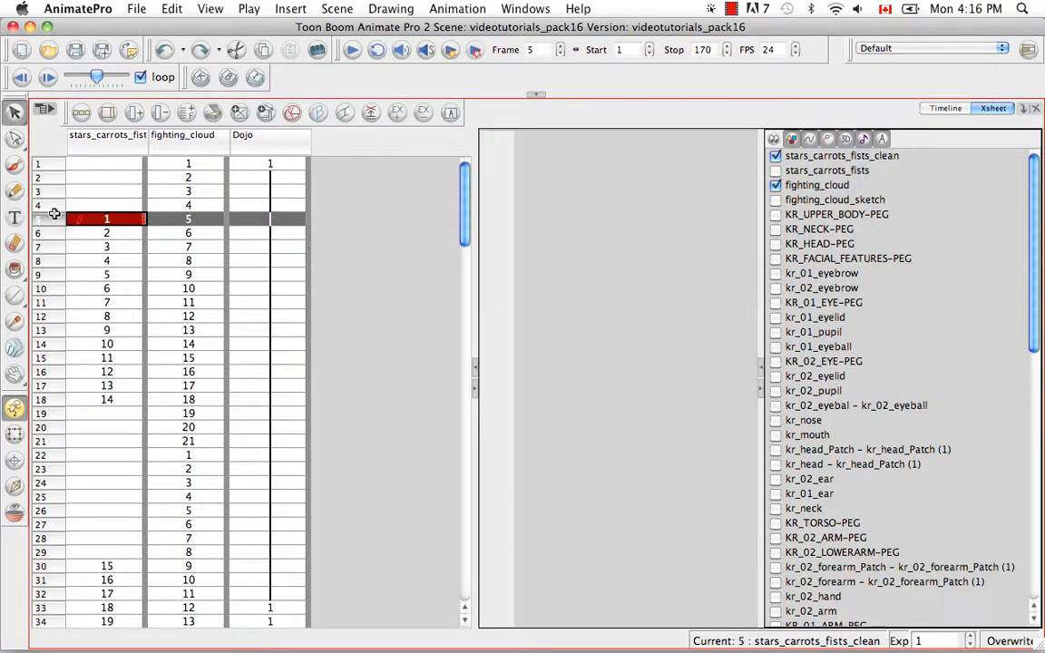
Add 3 frames after the selected frame 5 cell, and undo the addition
click(332, 9)
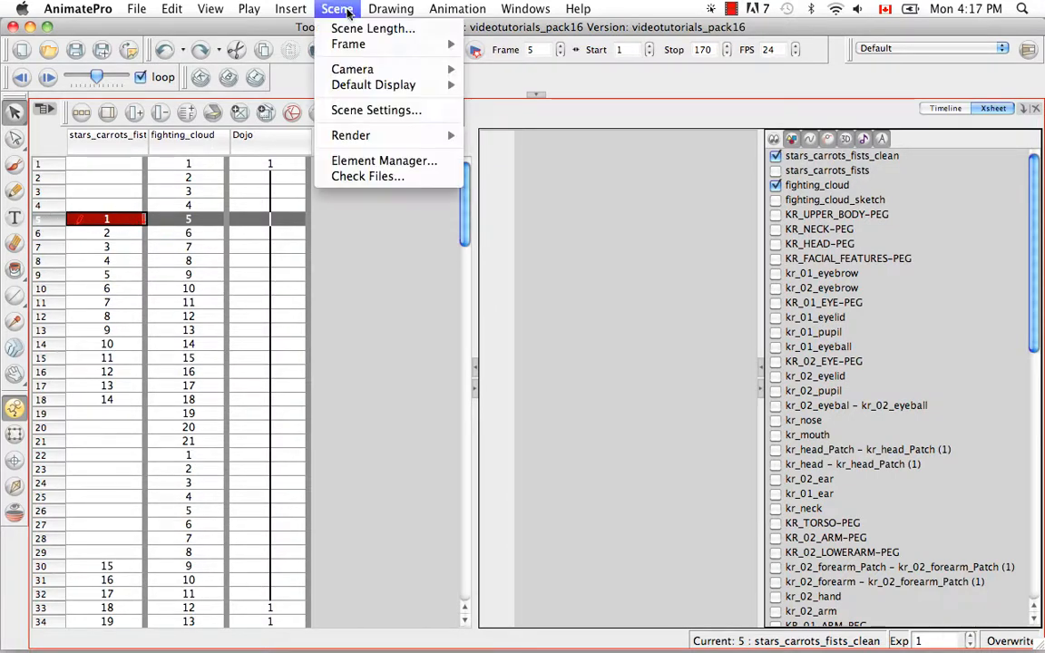
mouse_move(319, 45)
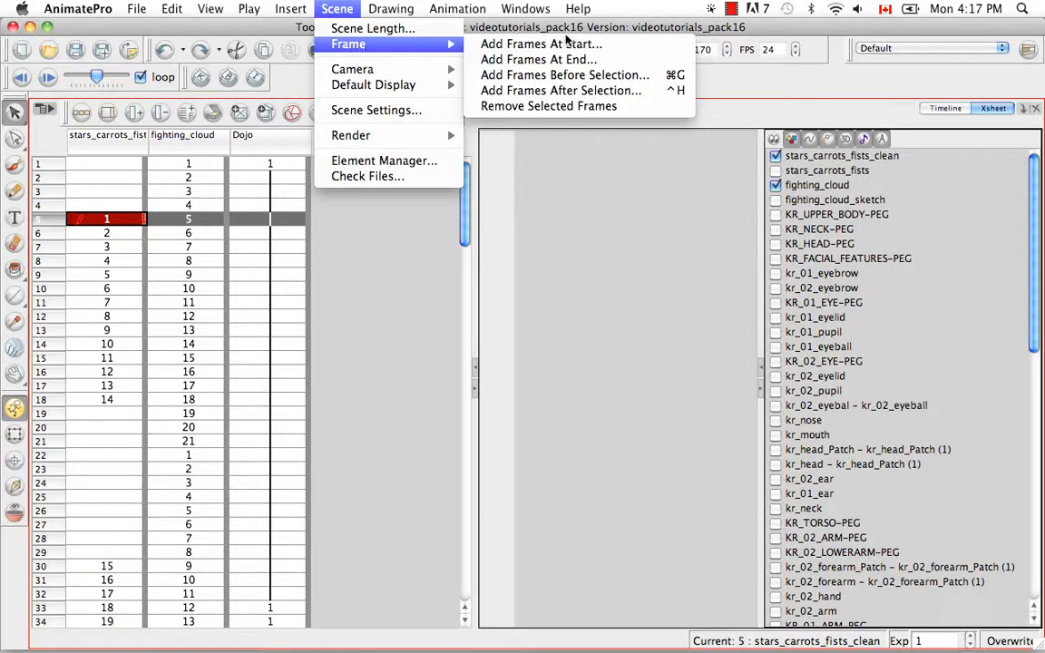
click(563, 91)
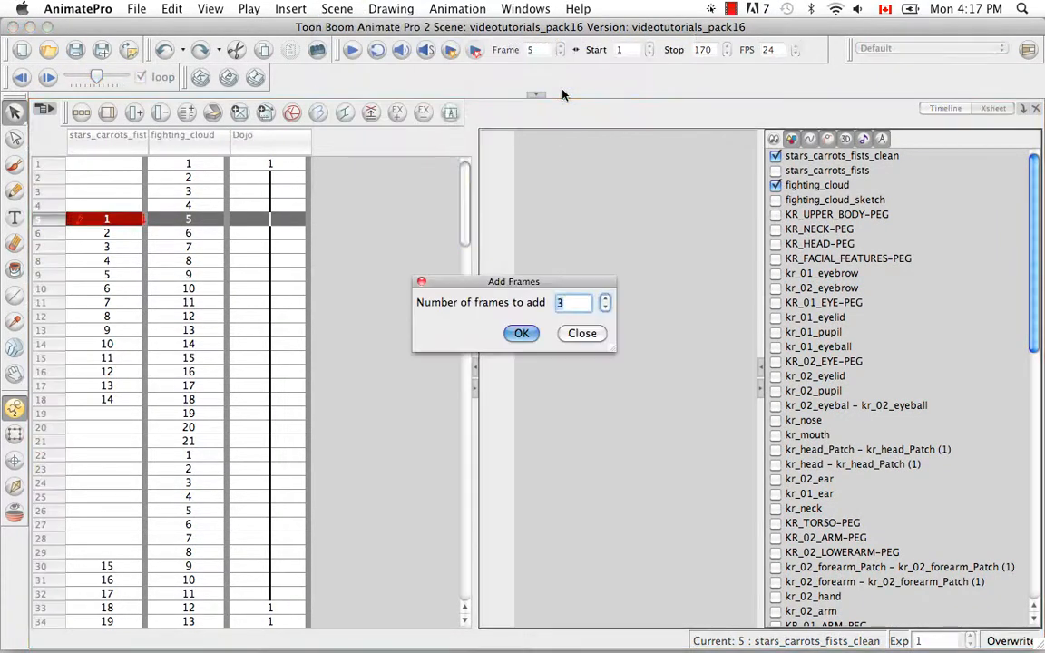
click(523, 334)
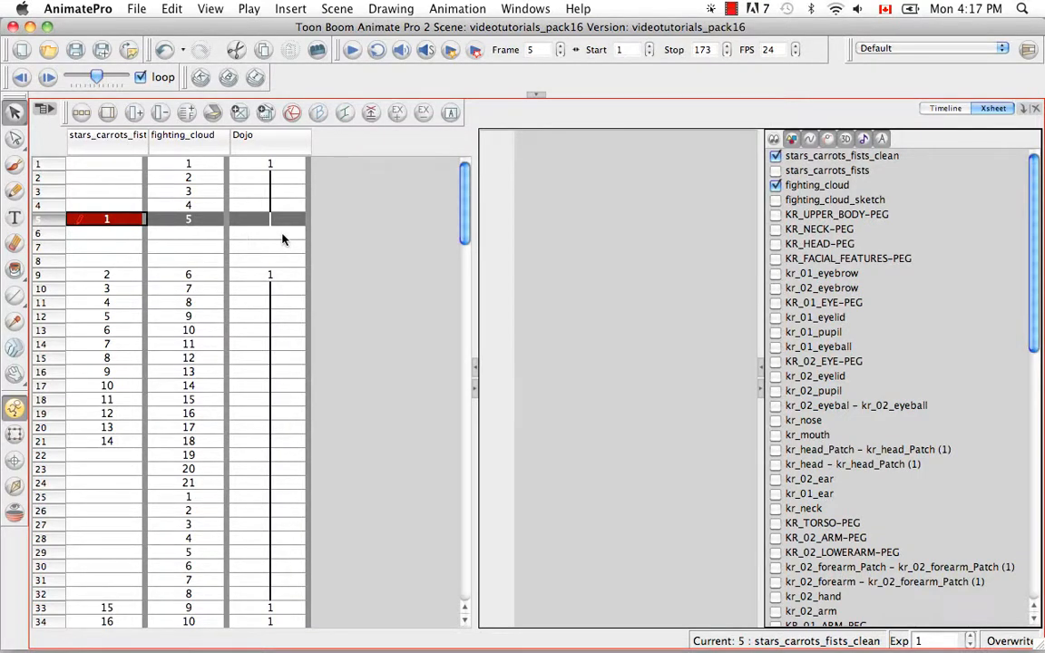
click(163, 50)
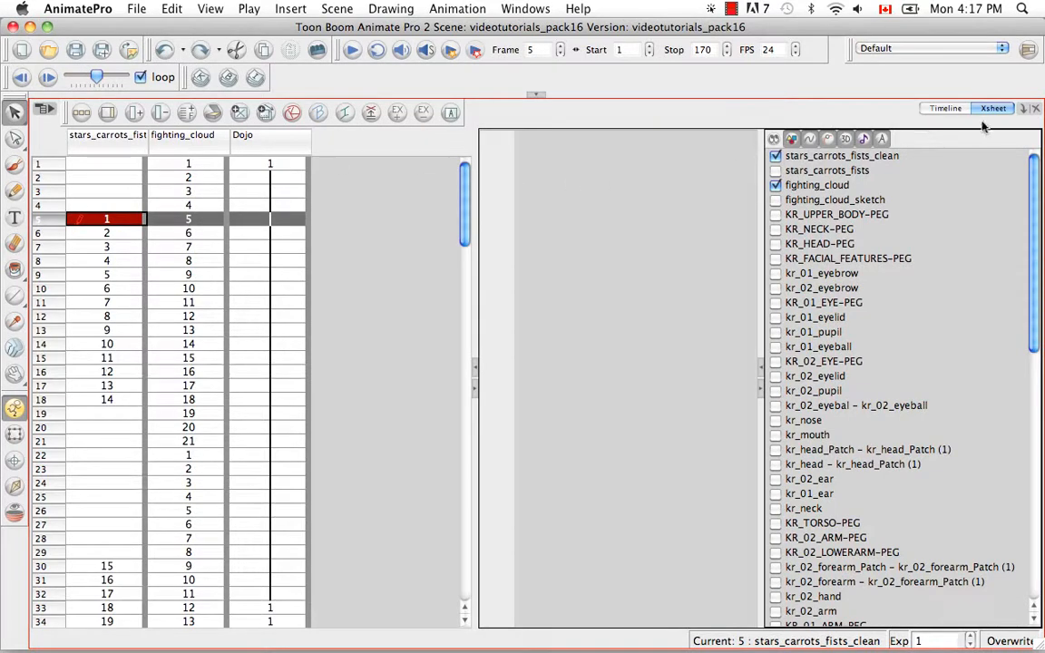
In the Timeline view, add 3 frames at the start of the scene, and undo the addition
click(946, 109)
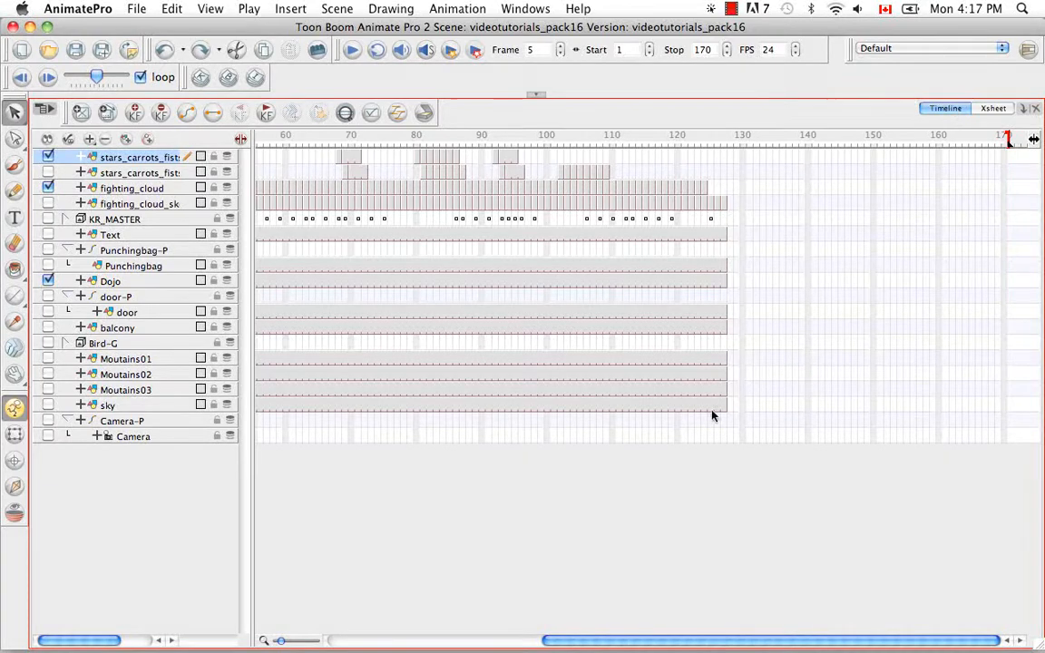
drag(573, 643, 359, 643)
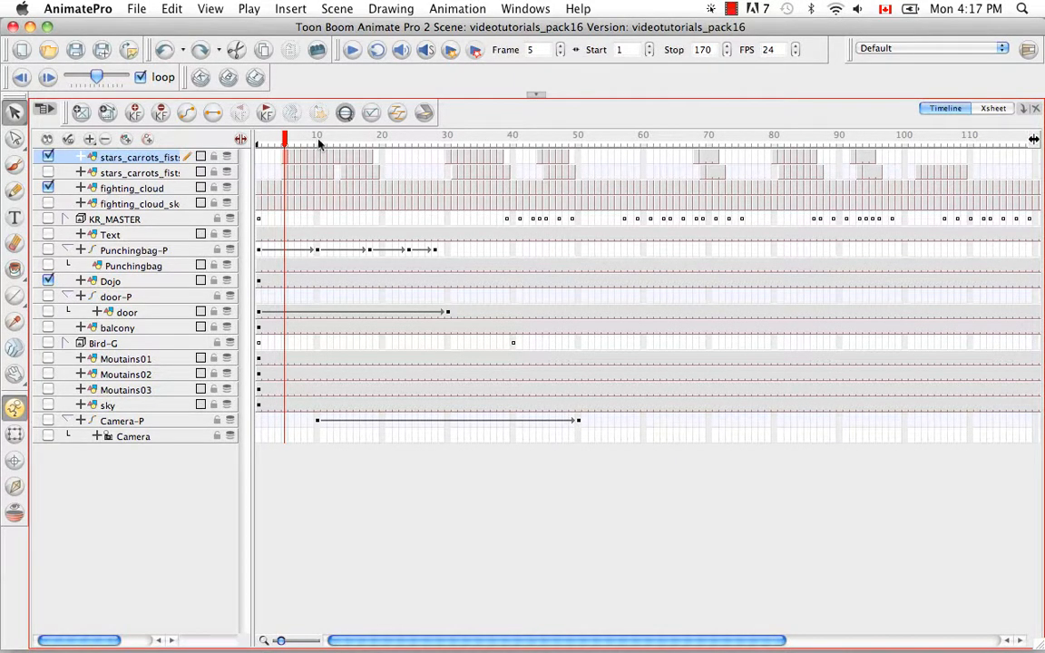
click(338, 9)
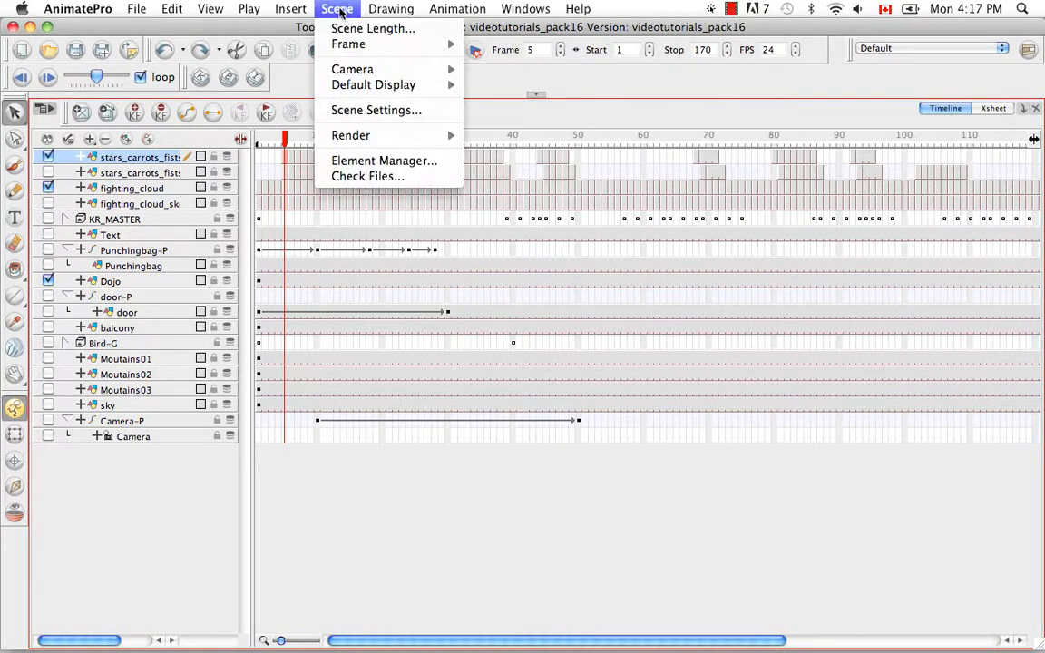
mouse_move(384, 47)
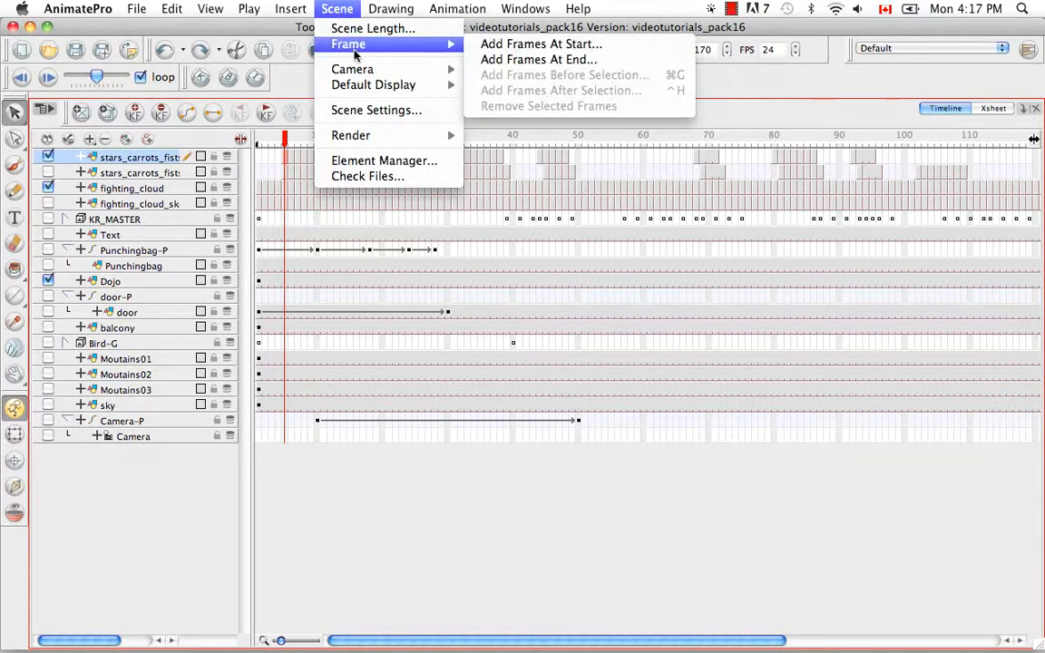
click(496, 45)
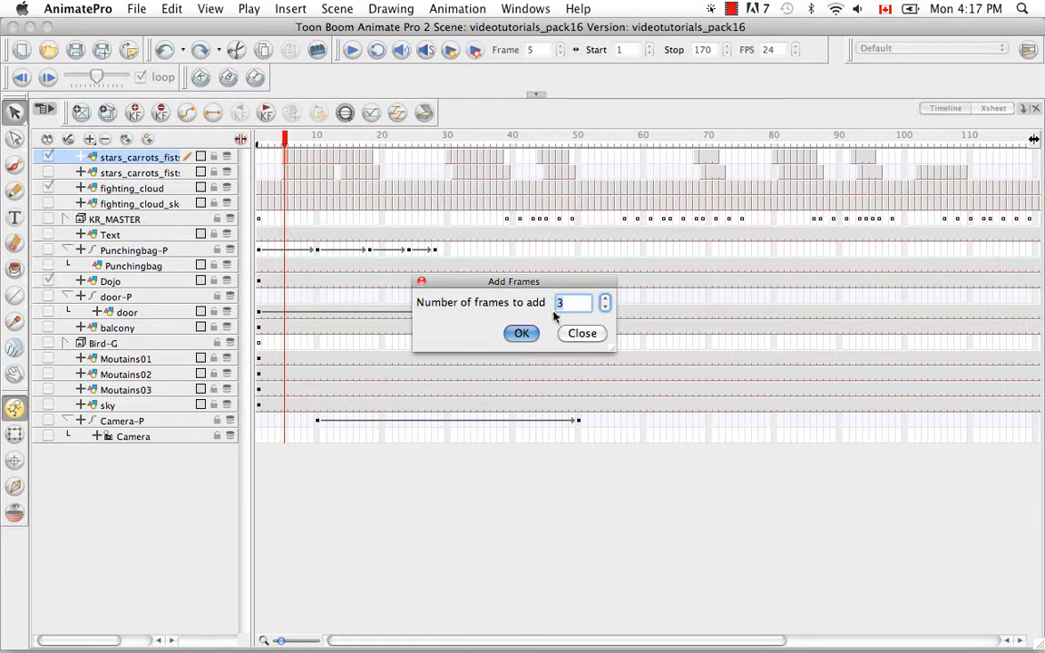
click(519, 334)
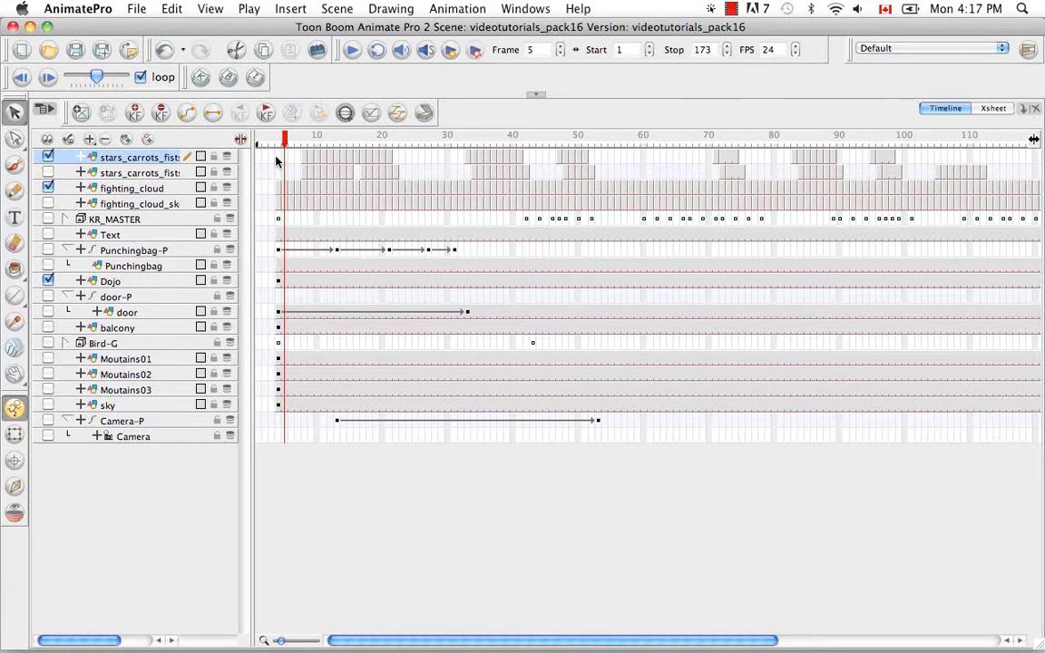
click(166, 50)
Add 3 frames at the end of the scene from the Timeline view
drag(456, 645, 836, 632)
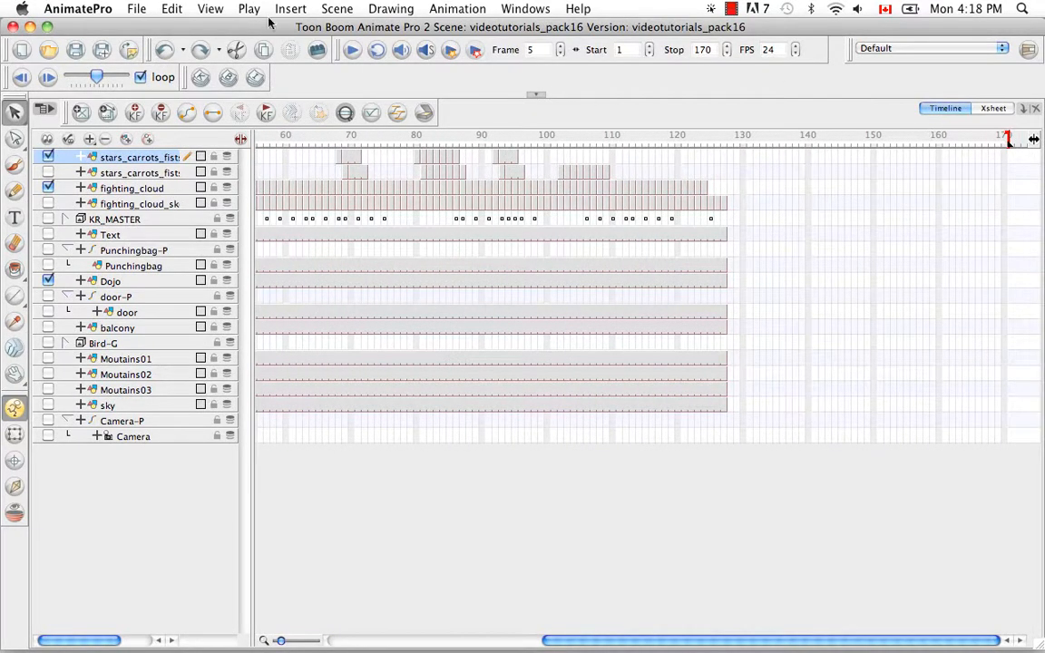
click(337, 9)
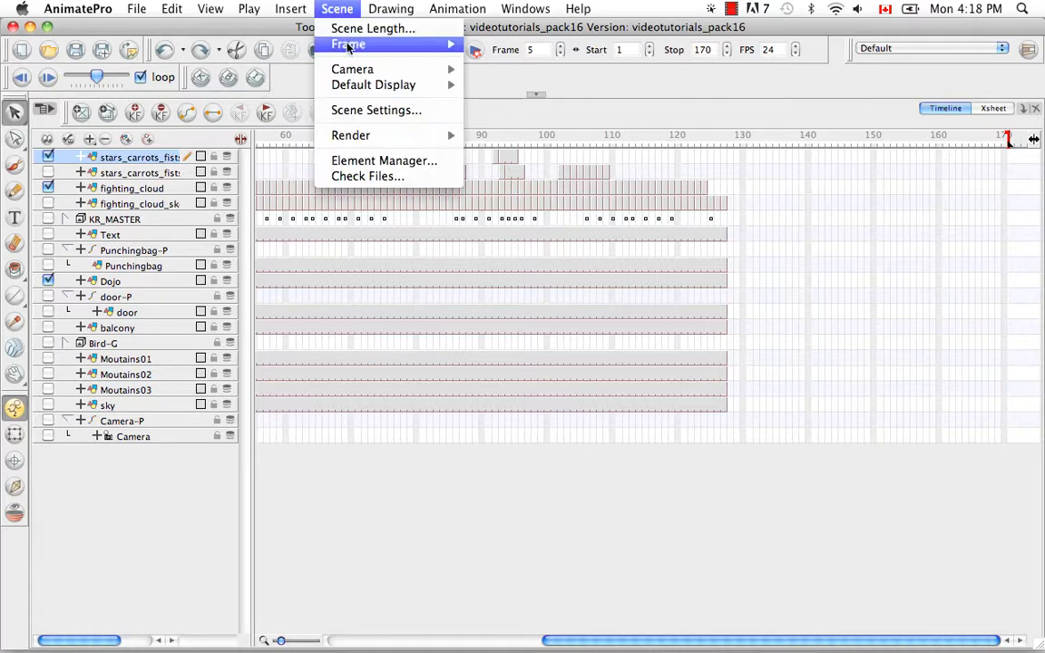
mouse_move(344, 45)
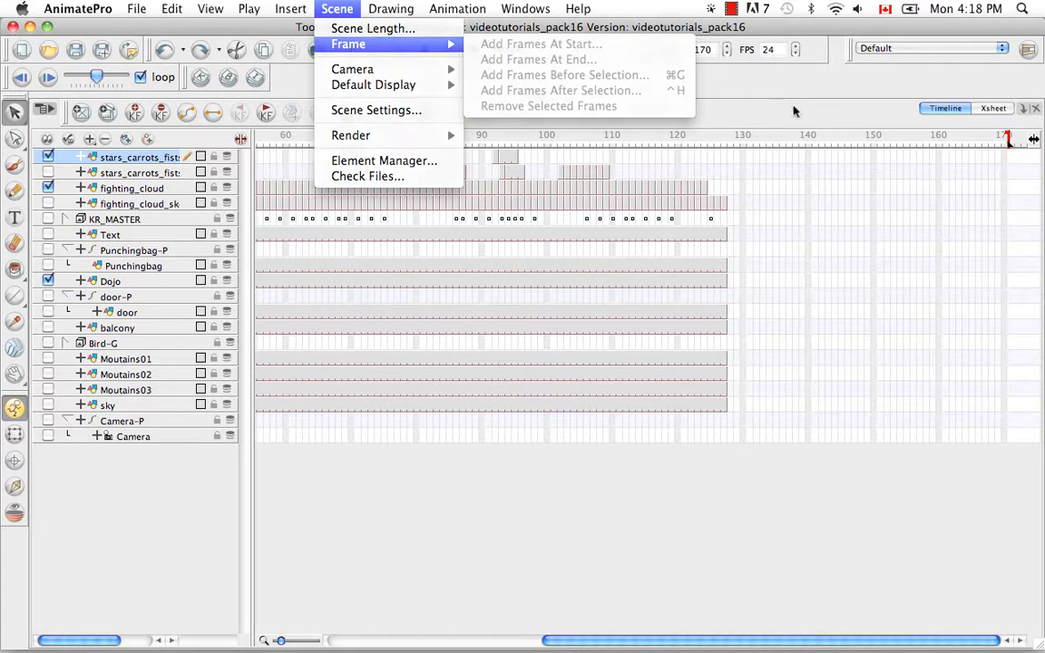
click(792, 109)
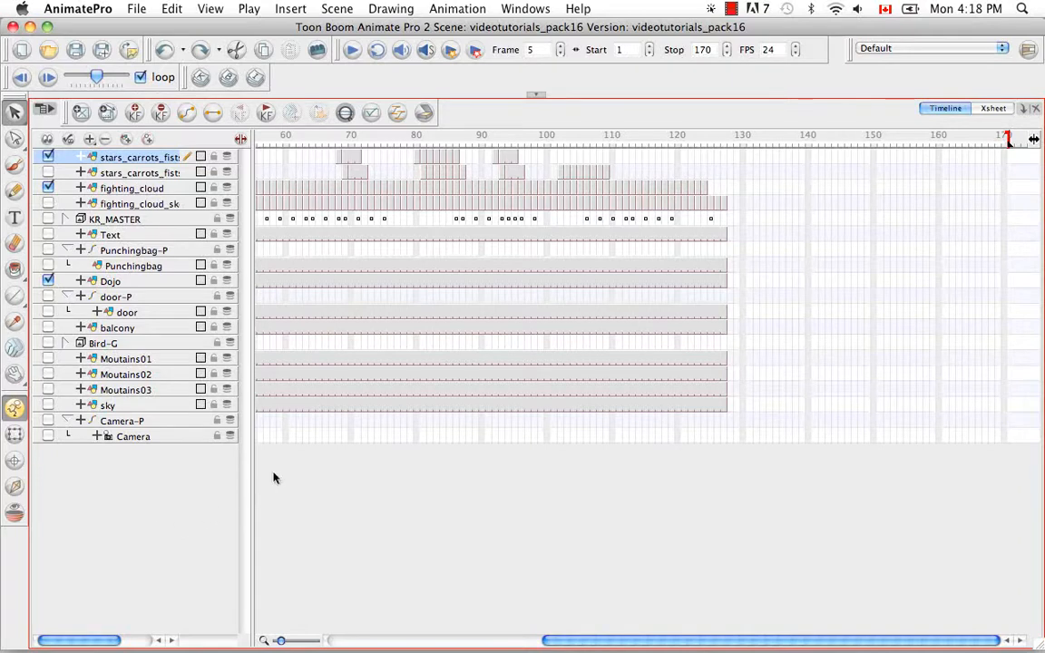
click(339, 9)
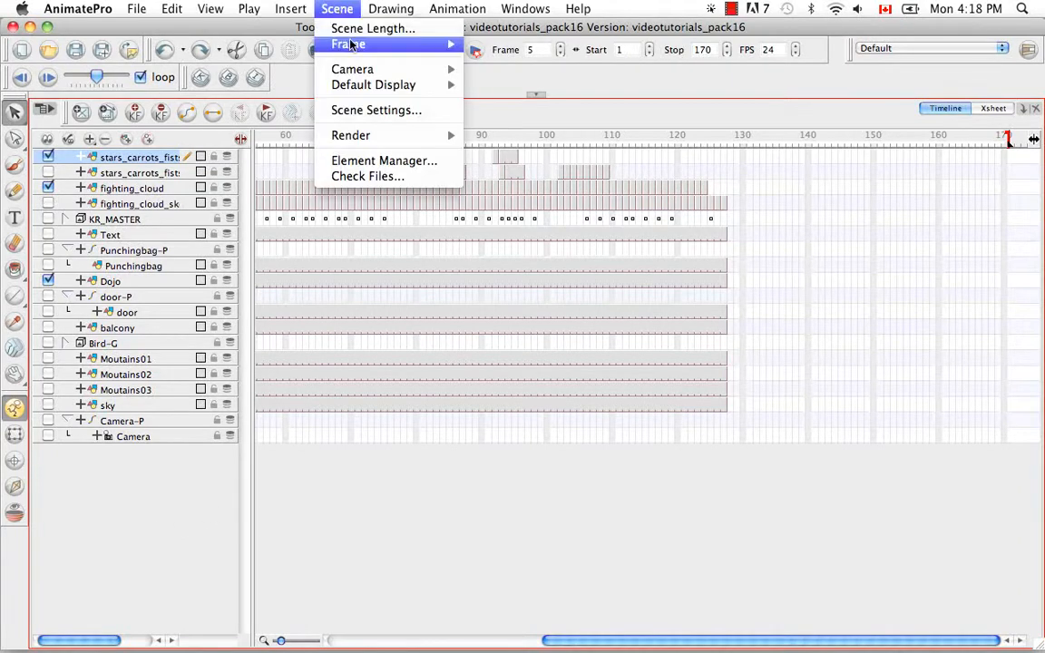
mouse_move(345, 43)
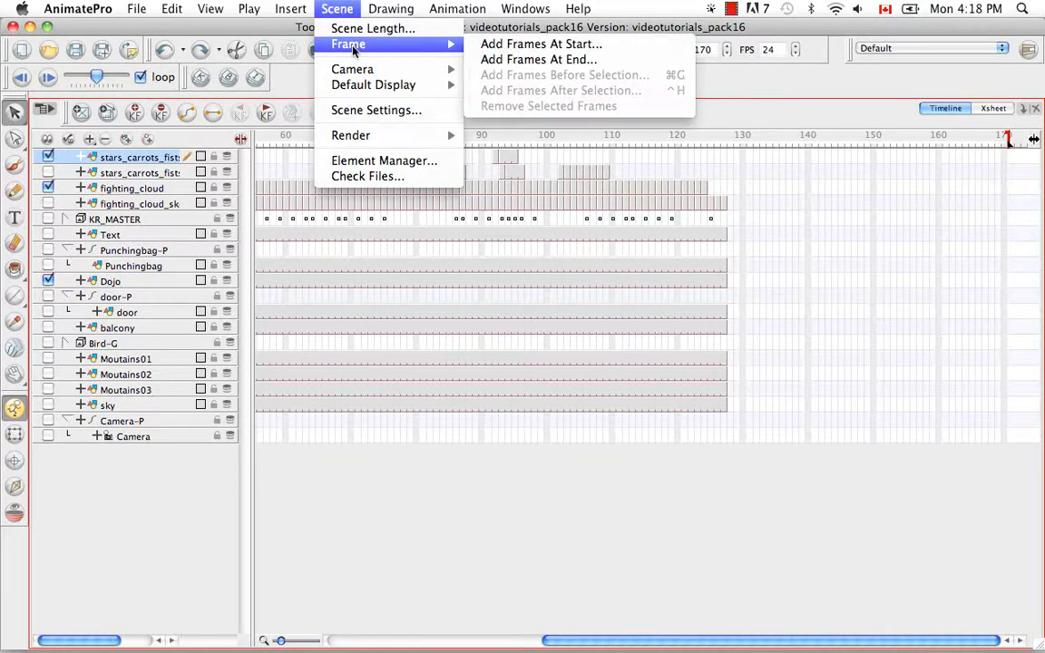
click(494, 59)
key(BackSpace)
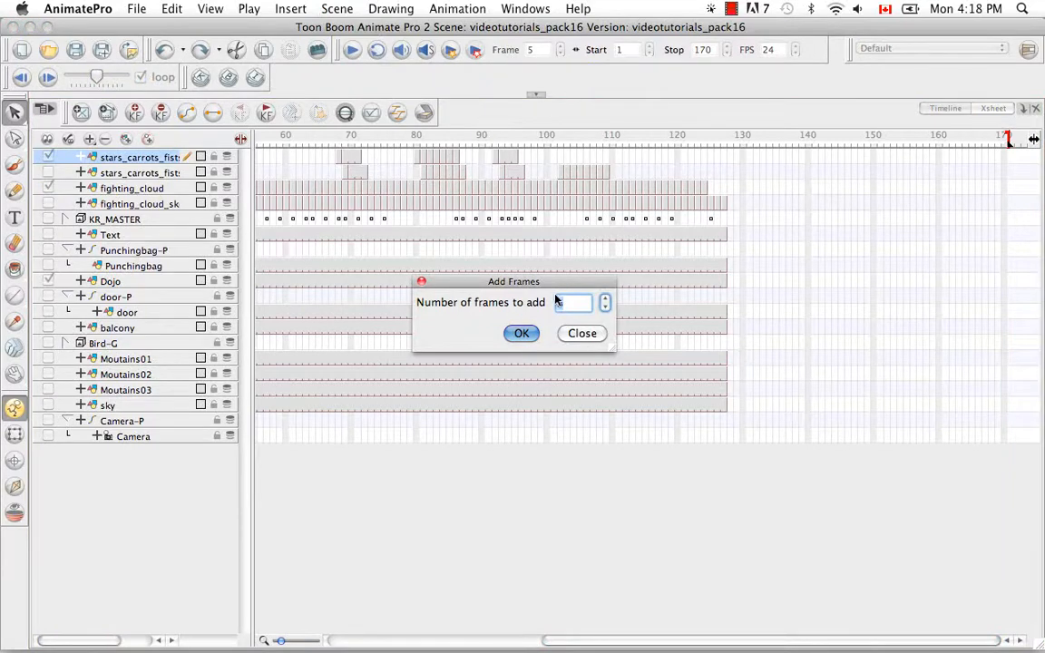
text(3)
click(520, 332)
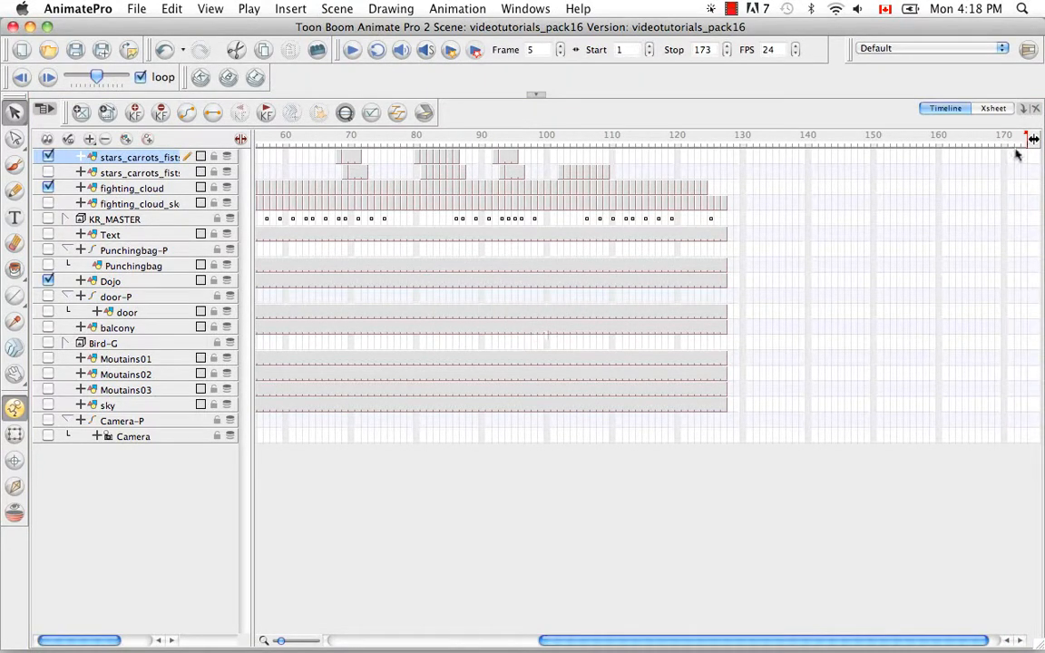
Scrub the playhead from the scene's last frame back to frame 122, and restore the Timeline view to its normal height
drag(820, 643, 886, 641)
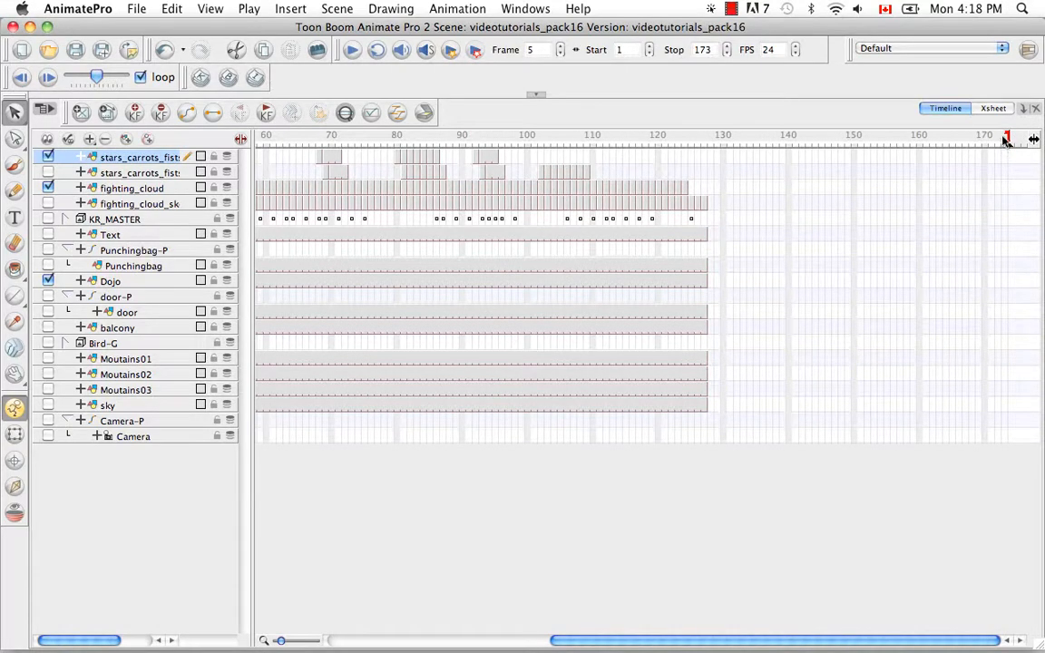
click(1005, 138)
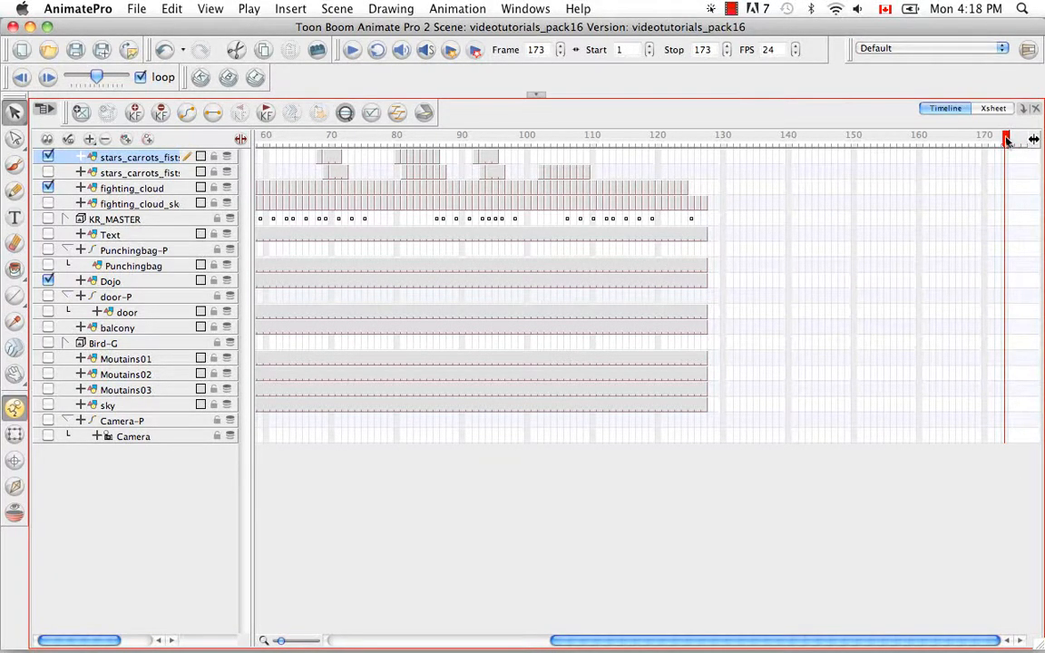
drag(987, 143, 673, 159)
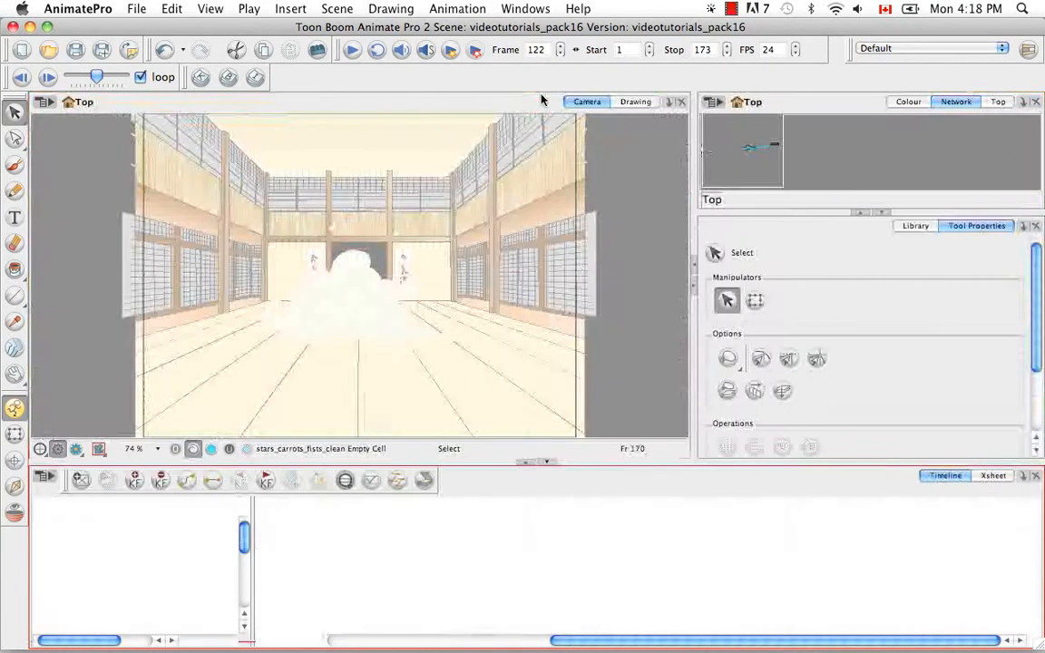
click(540, 94)
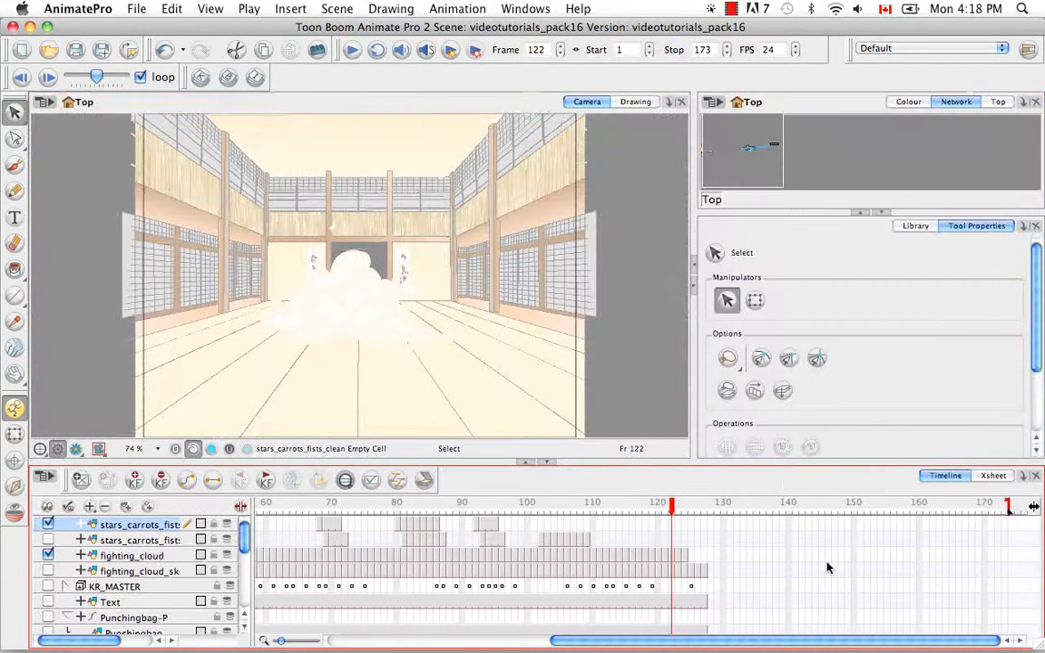
Draw a zigzag brush stroke at frame 140 of the stars_carrots_fists_clean layer, and scrub the playhead around it
click(790, 524)
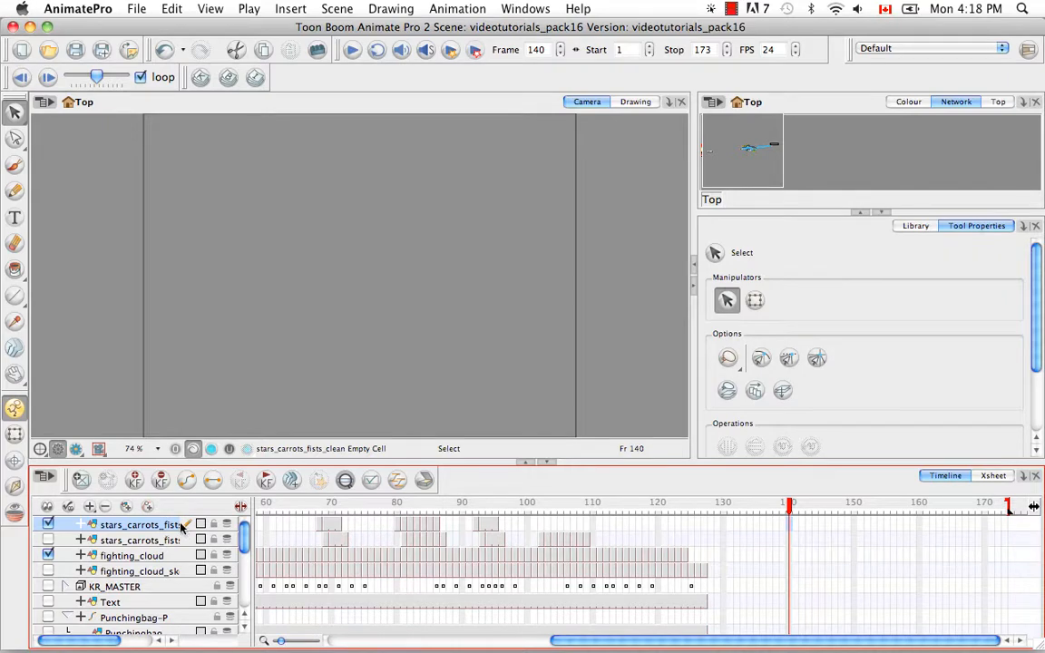
click(14, 165)
mouse_move(362, 209)
mouse_down()
mouse_move(291, 279)
mouse_move(441, 298)
mouse_up()
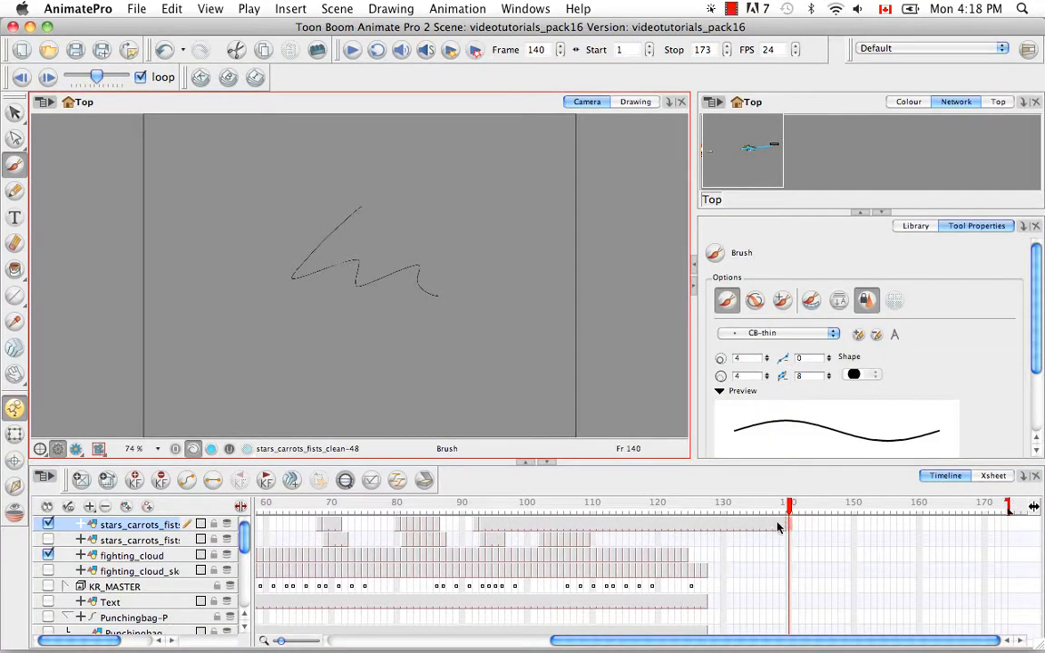
drag(791, 508, 802, 510)
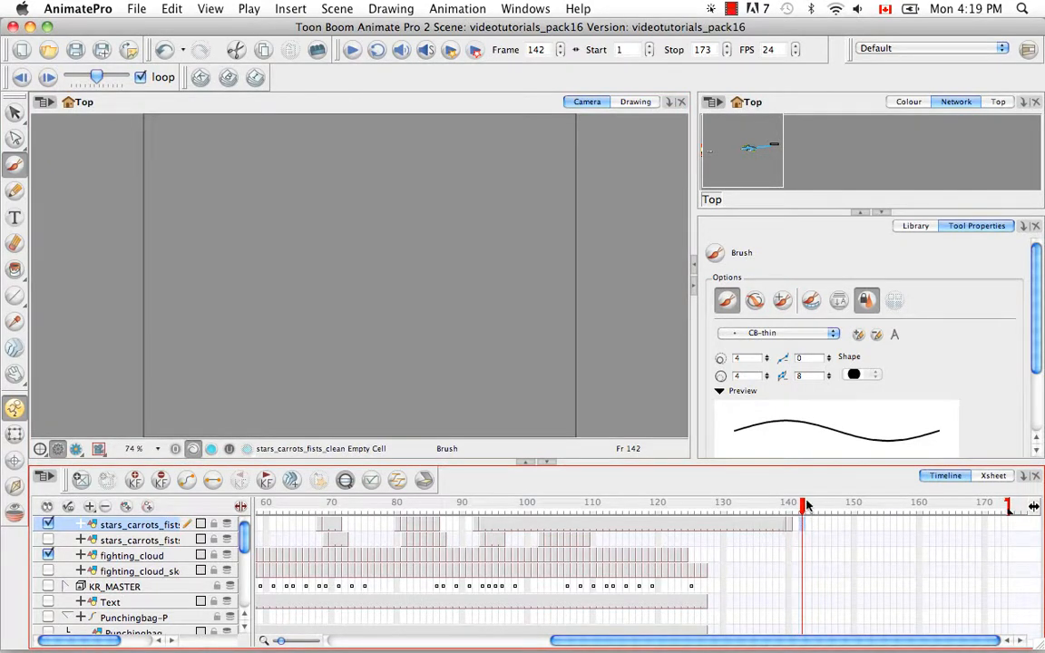
drag(804, 507, 765, 511)
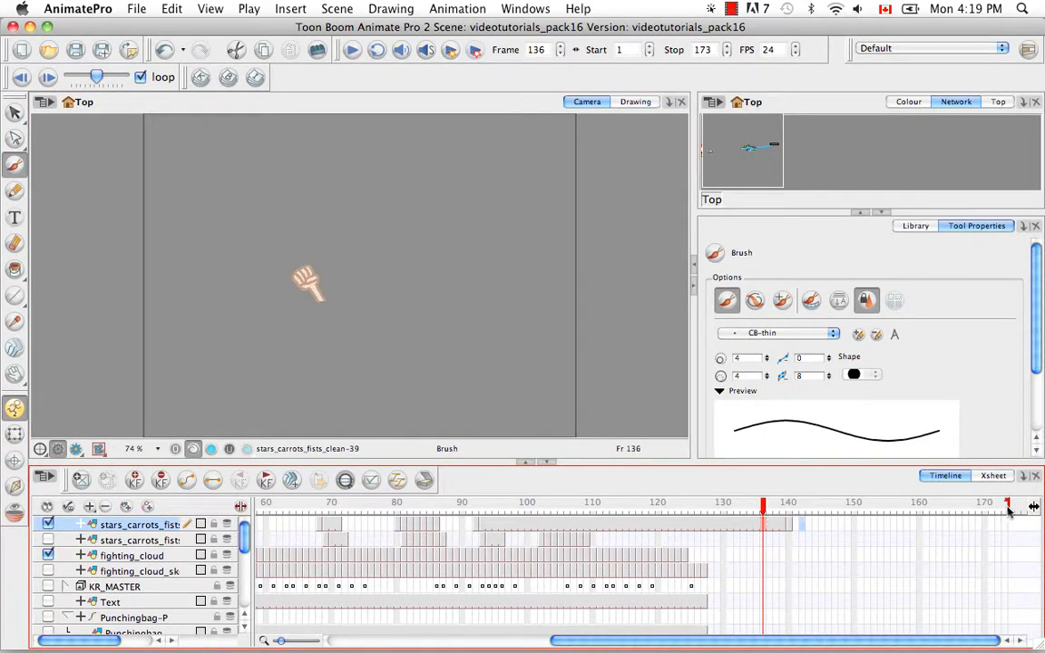
Move the scene's end marker back to frame 128 and to 127, and extend it out to frame 154
mouse_move(1009, 510)
mouse_down()
mouse_move(739, 510)
mouse_move(723, 520)
mouse_up()
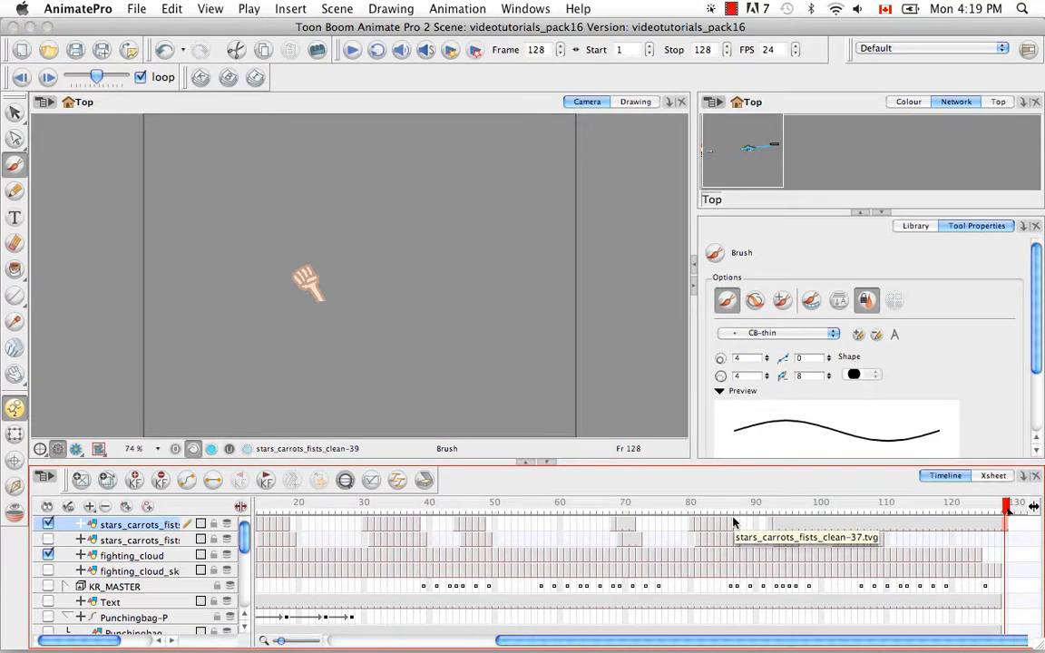
click(1001, 509)
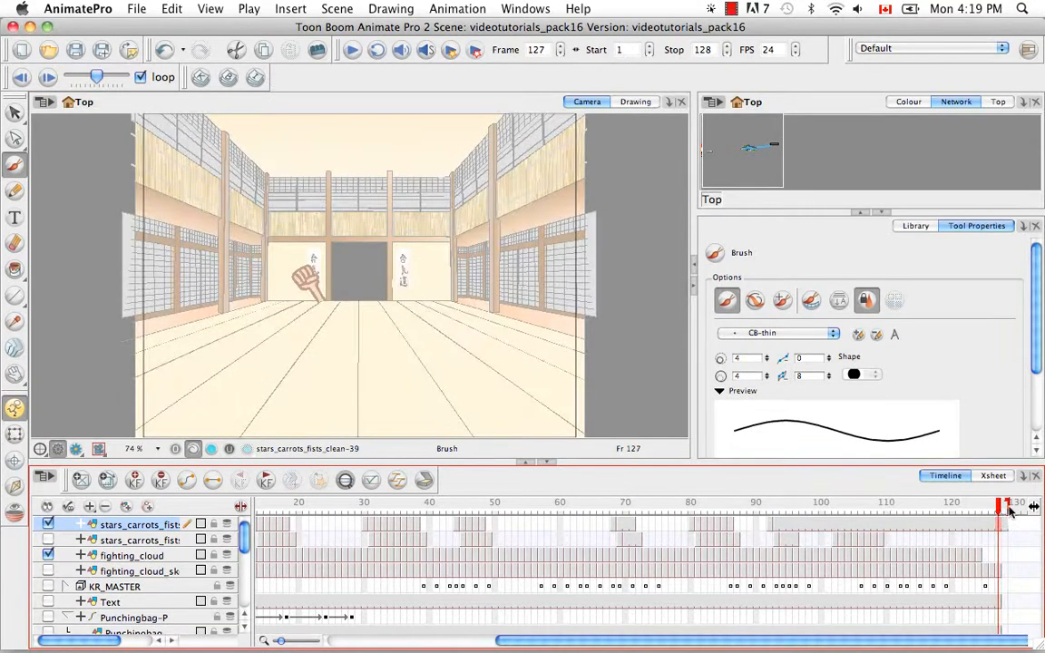
drag(1009, 509, 1010, 509)
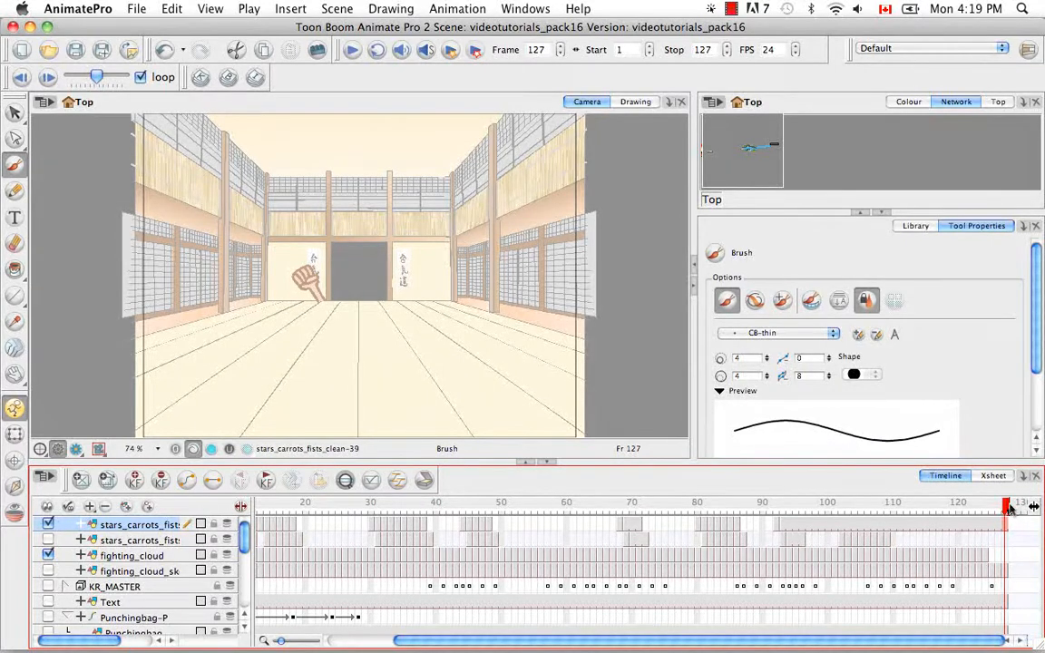
mouse_move(1010, 509)
mouse_down()
mouse_move(1042, 508)
mouse_move(1028, 508)
mouse_up()
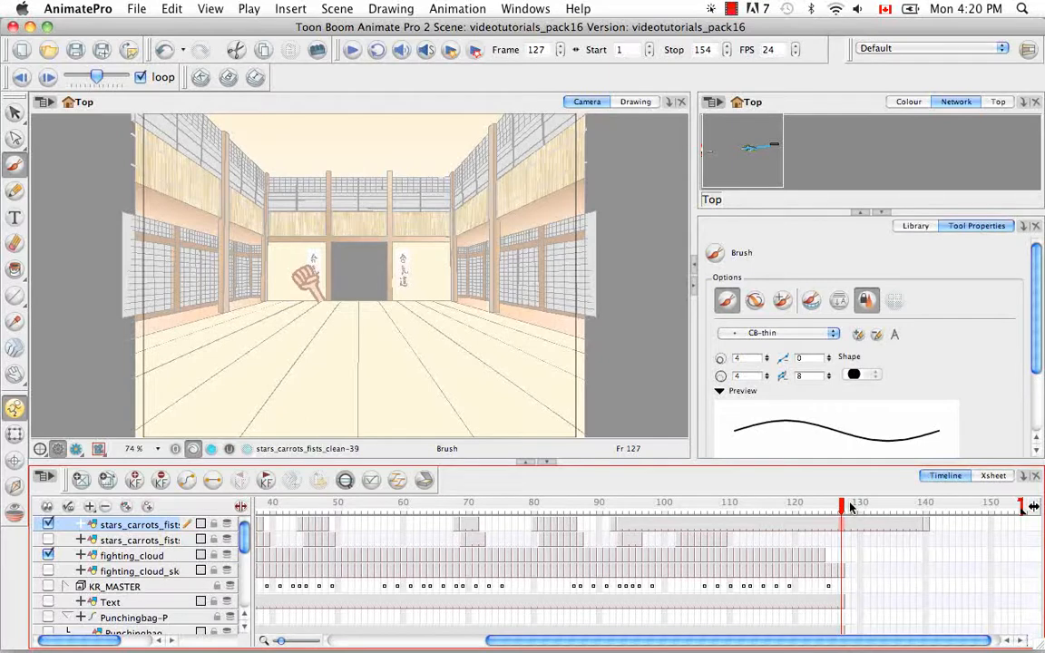
Show the scene in the Xsheet view at full height, starting from frame 1
click(992, 476)
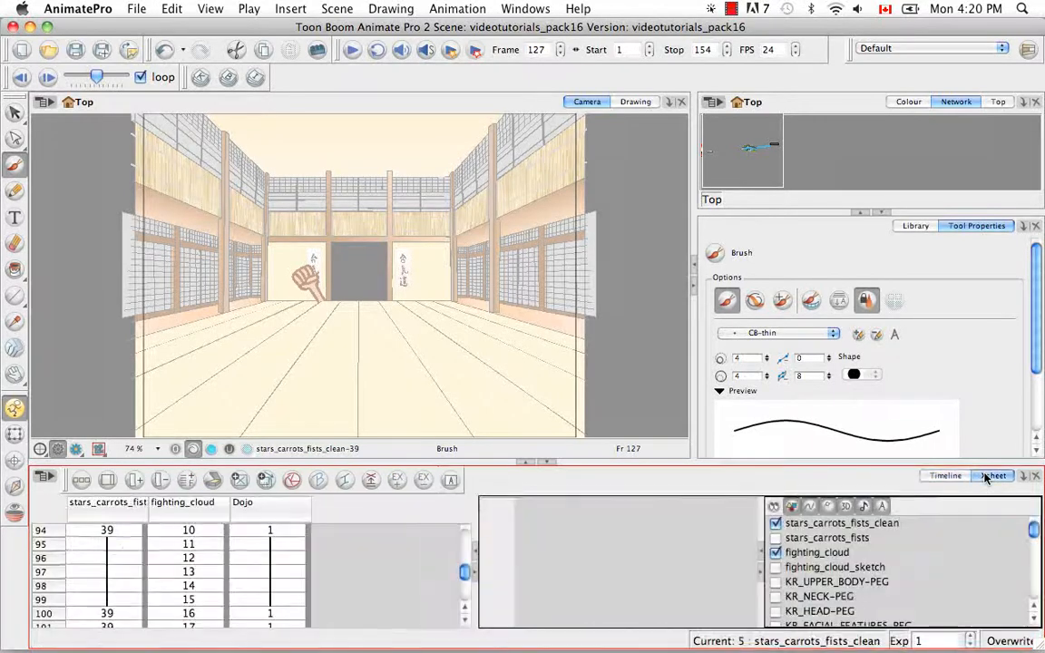
click(529, 462)
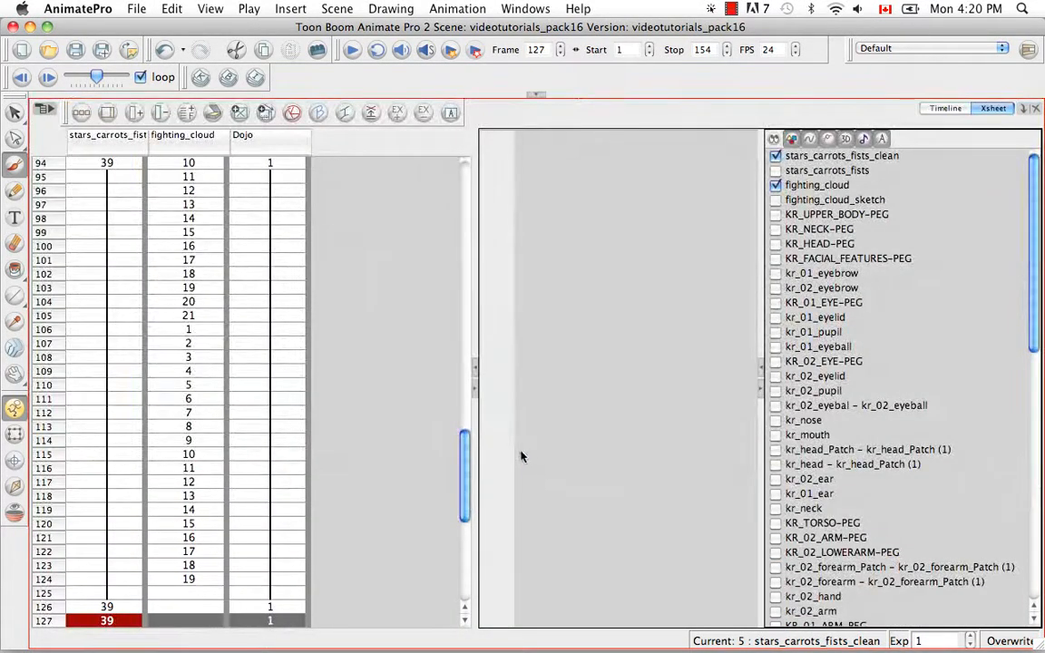
drag(465, 466, 464, 141)
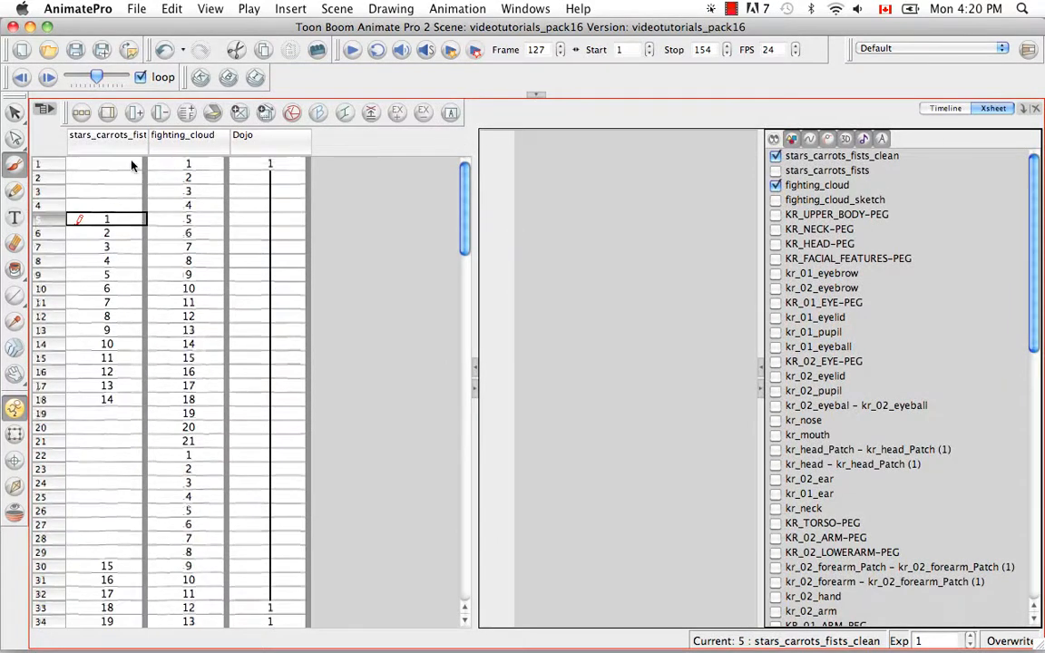
Remove frame 5 selected in the stars_carrots_fists_clean column, and undo the removal
click(100, 222)
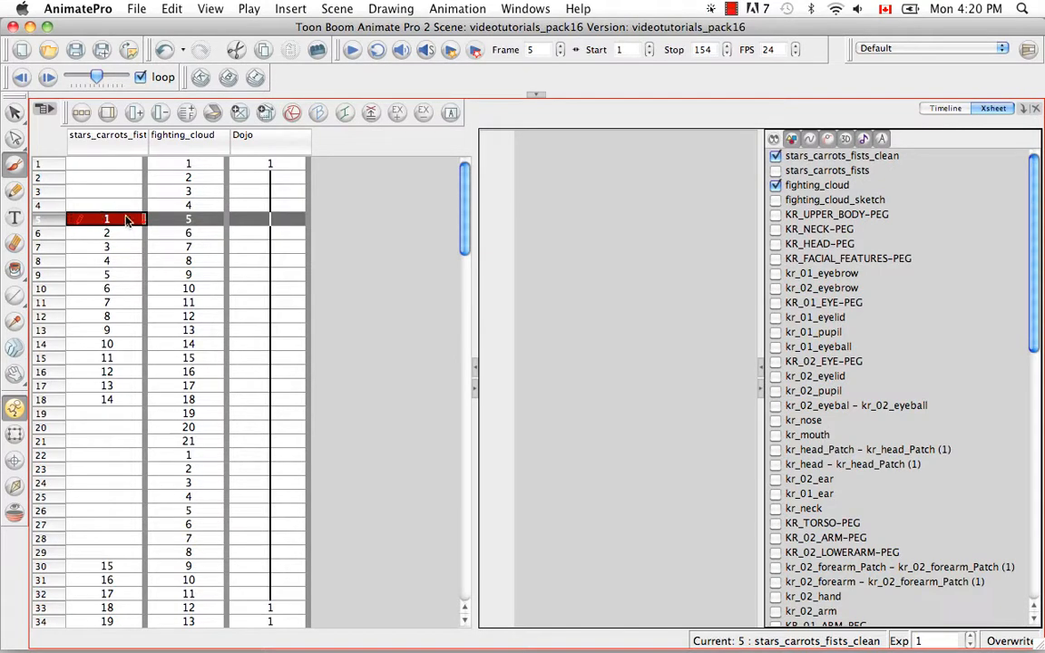
click(352, 8)
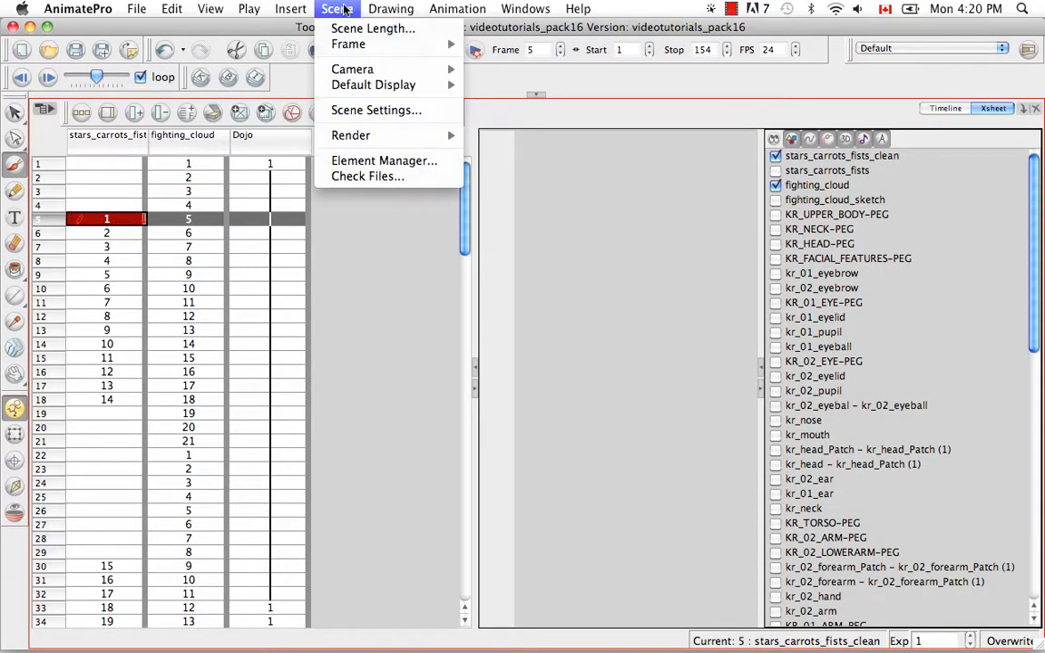
mouse_move(381, 44)
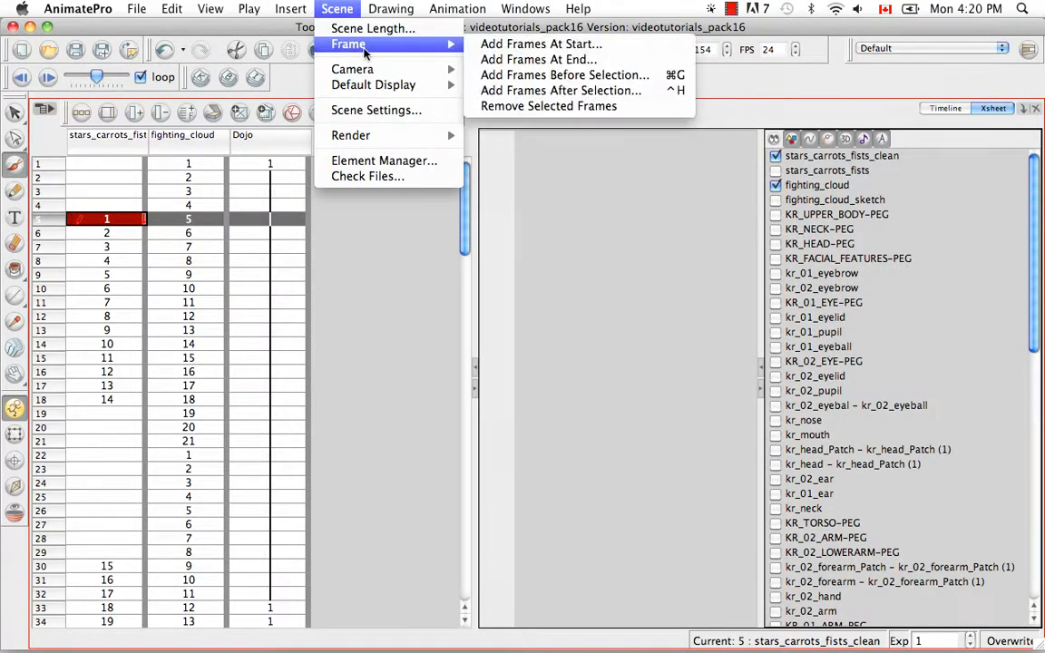
click(556, 108)
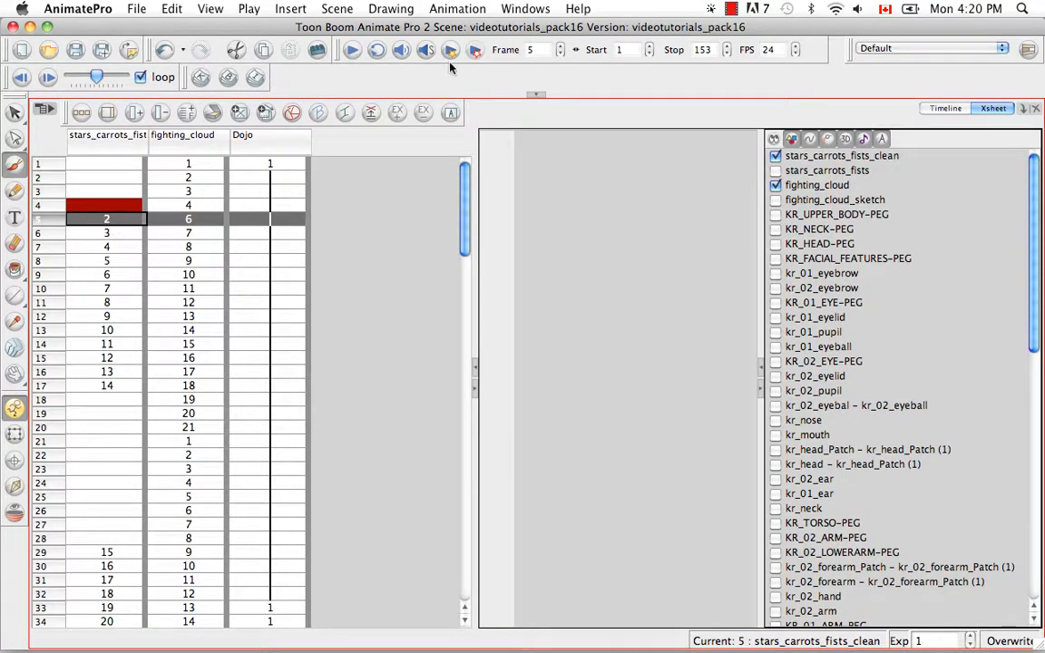
click(163, 51)
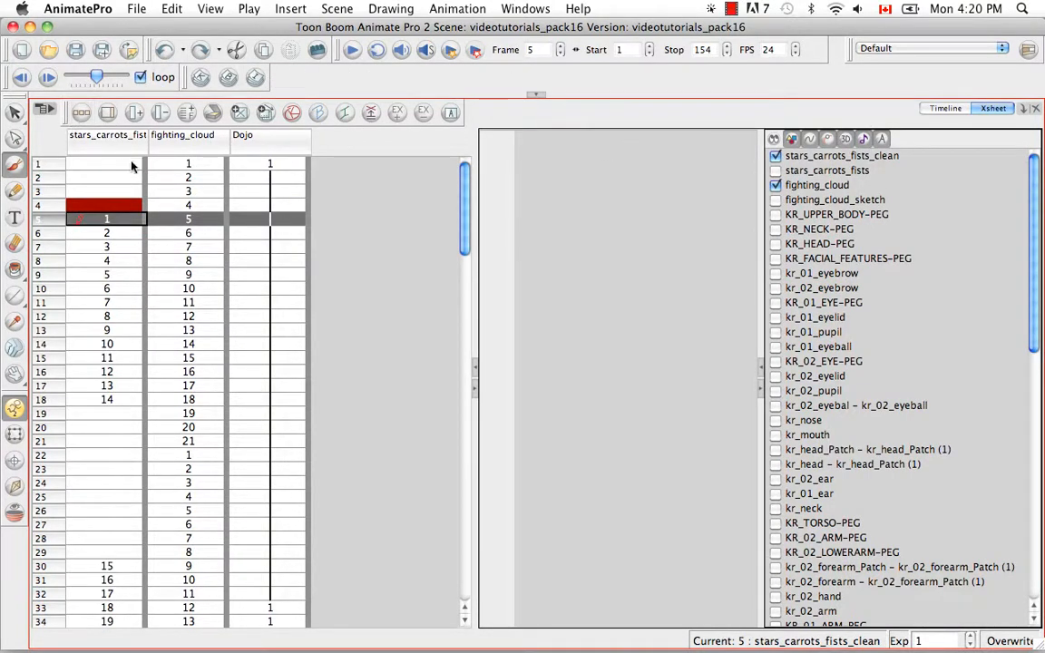
Customize the Xsheet View toolbar by adding the Remove Frames tool to it
right_click(63, 115)
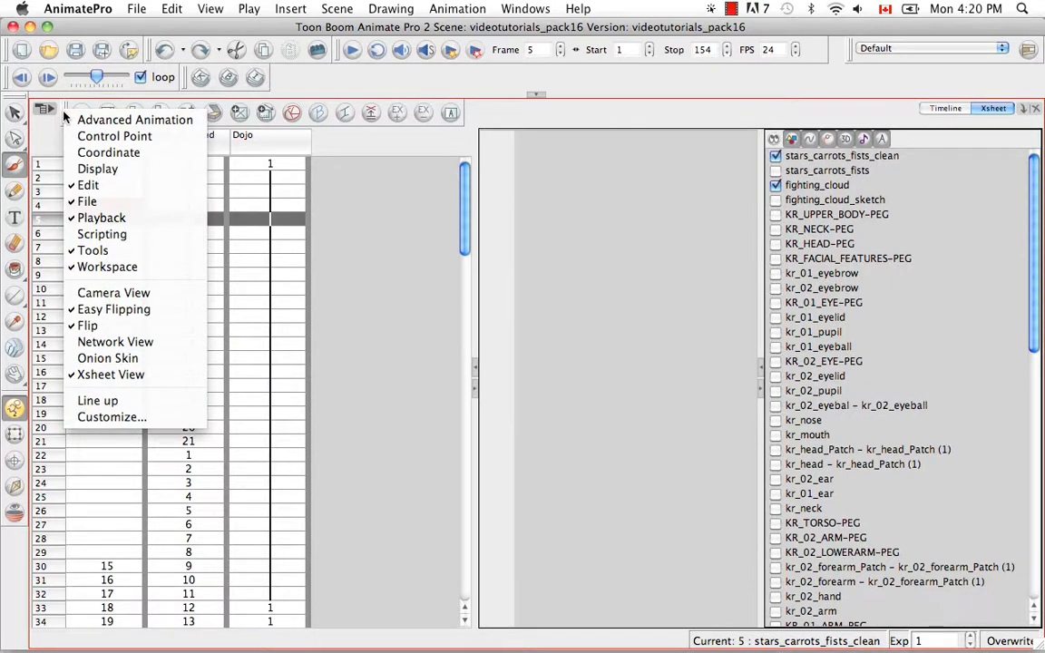
click(170, 419)
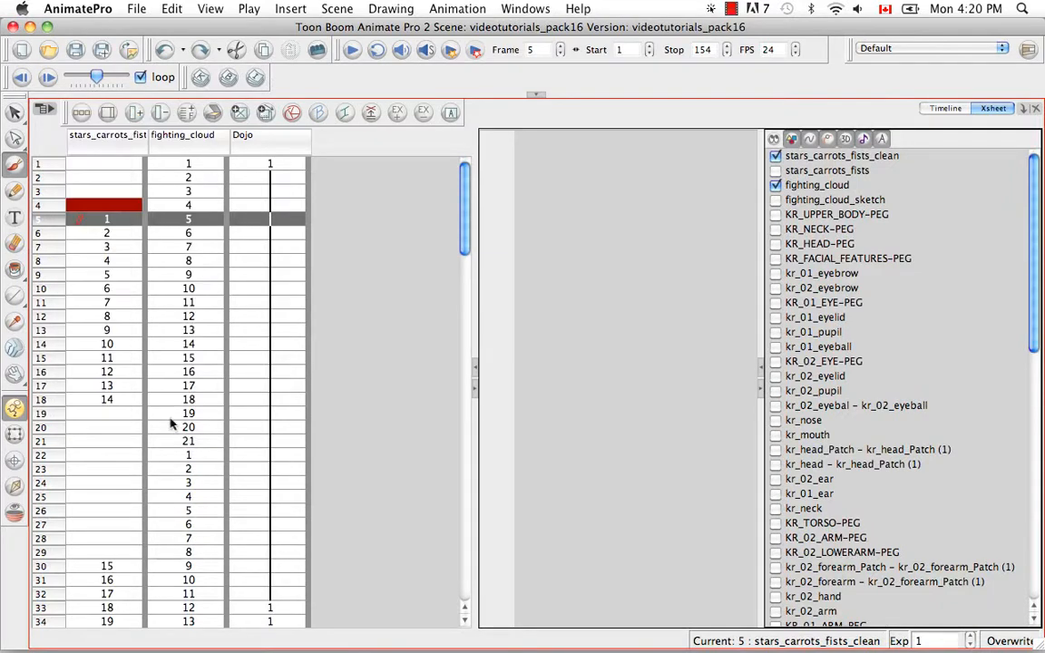
drag(490, 197, 491, 278)
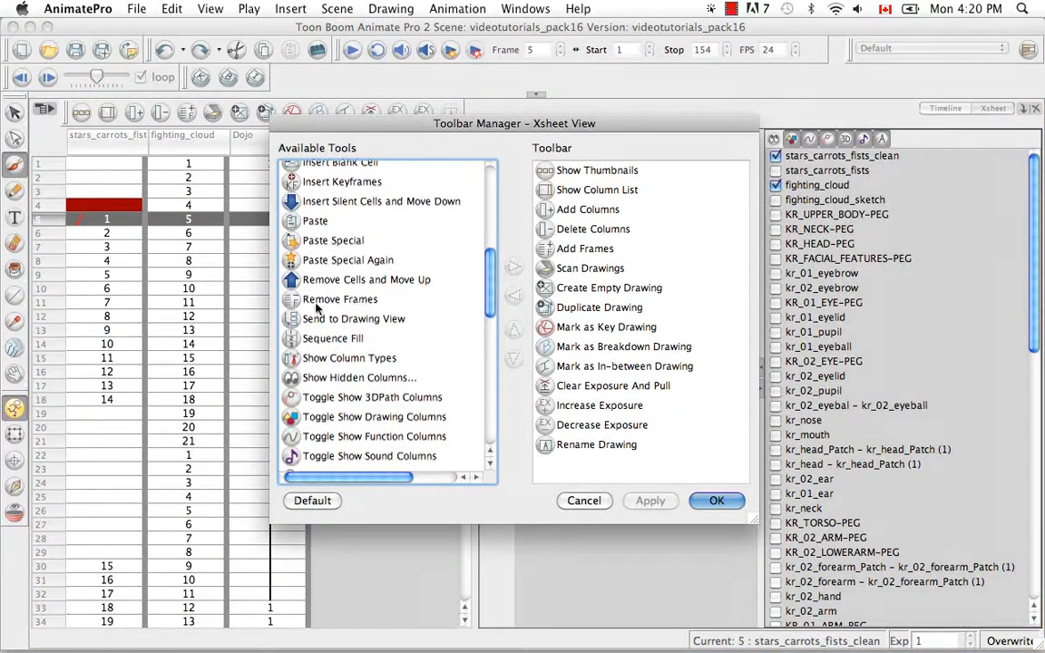
click(374, 299)
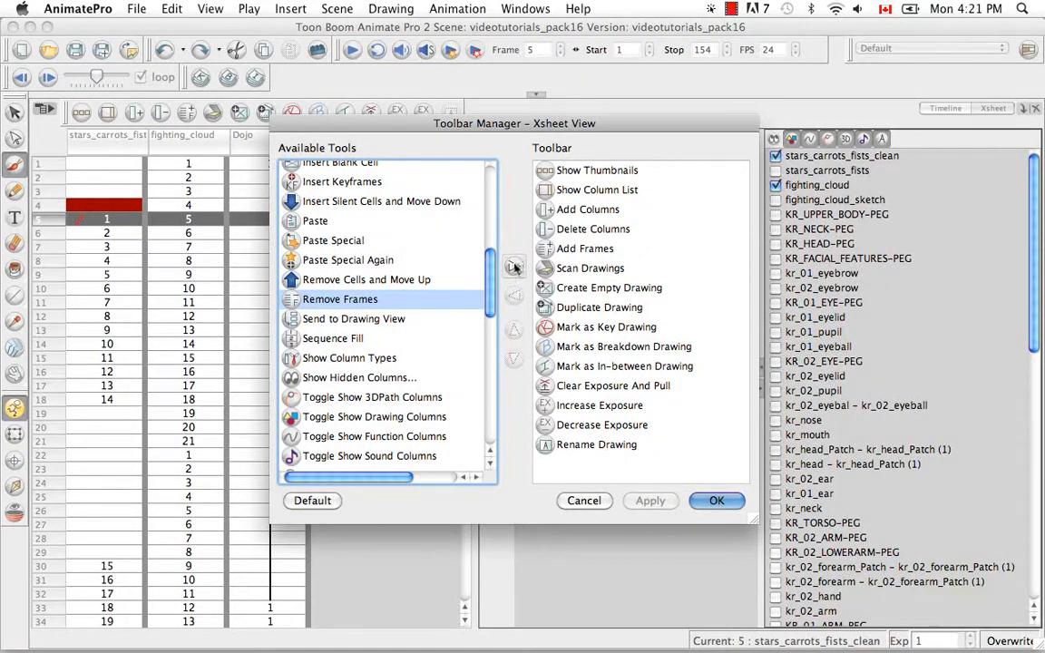
click(514, 263)
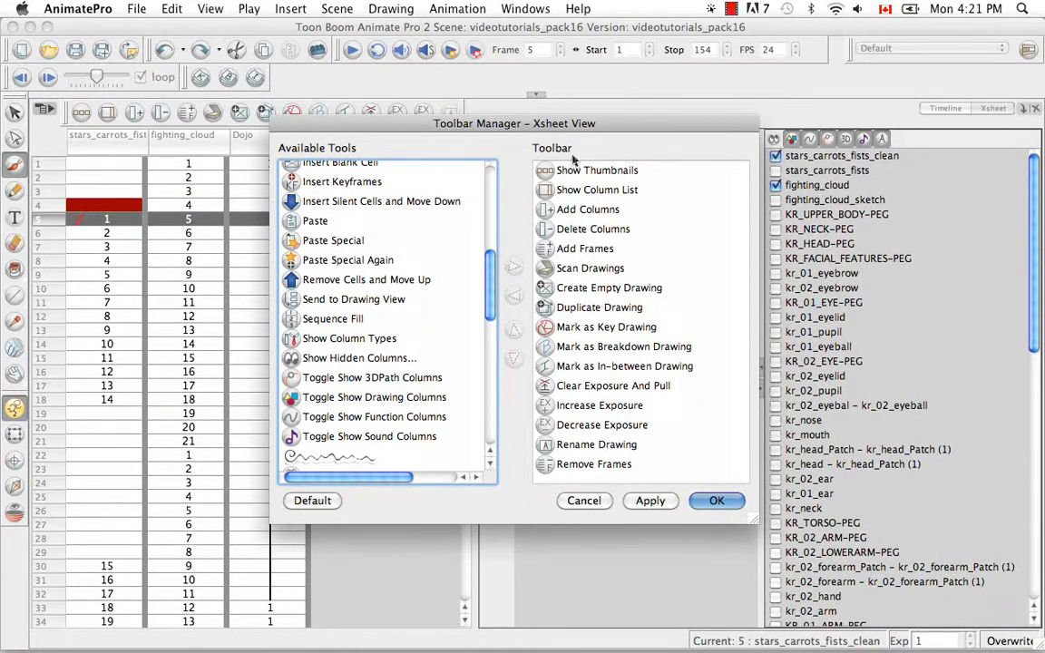
click(652, 501)
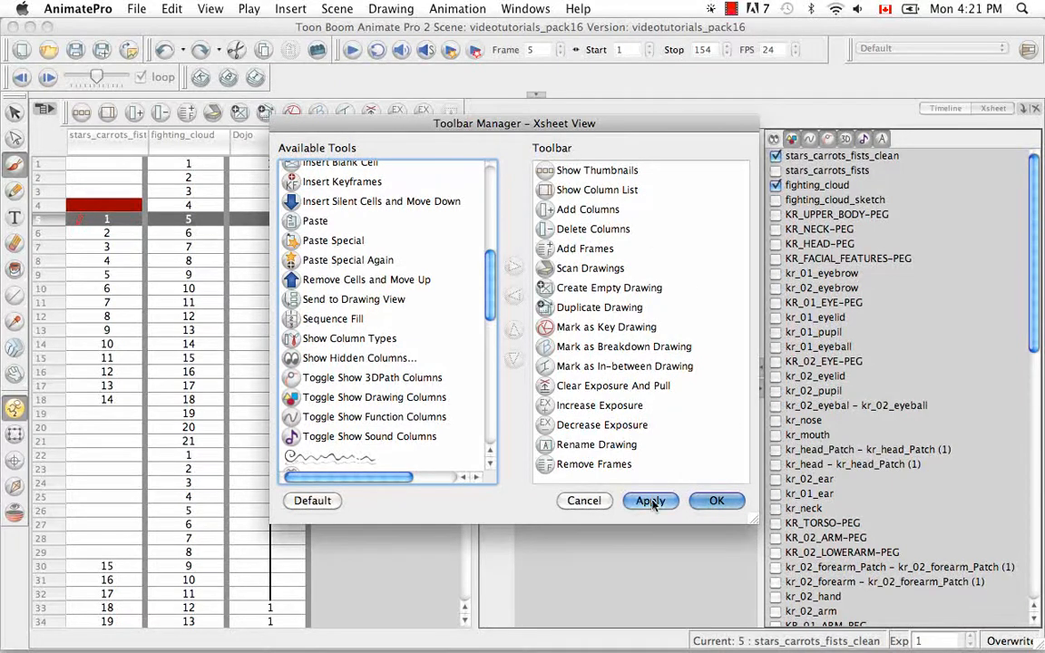
click(721, 501)
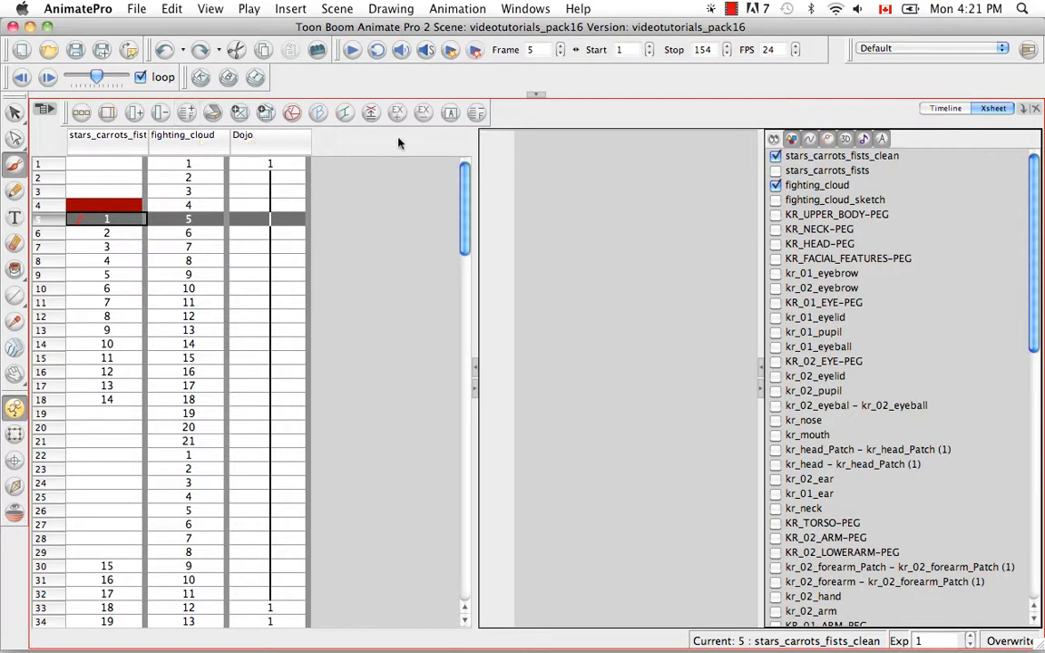
Remove frame 5 from the scene with the newly added Remove Frames tool, and undo the removal
click(477, 111)
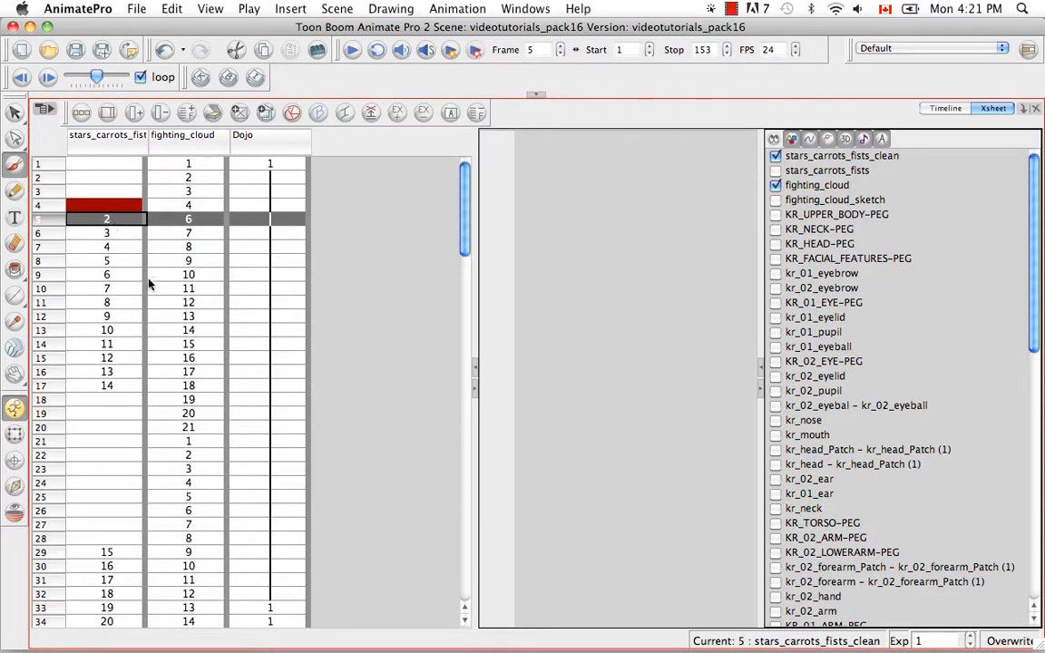
click(164, 51)
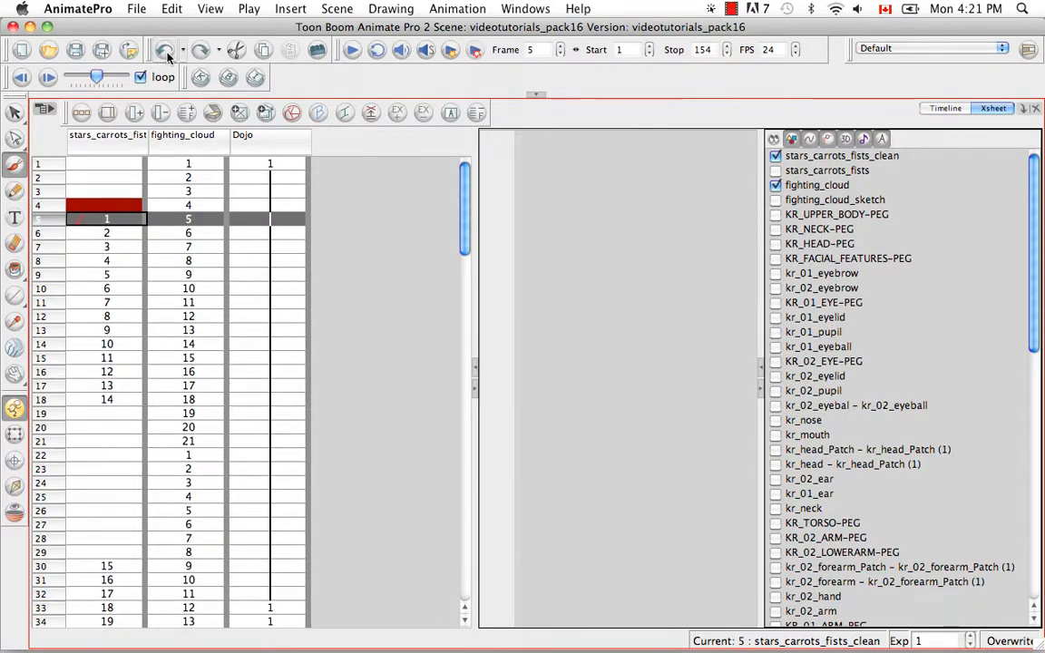
Delete the cells of frames 5 to 12 across all columns, agreeing to also remove the frames, and undo the deletion
click(49, 220)
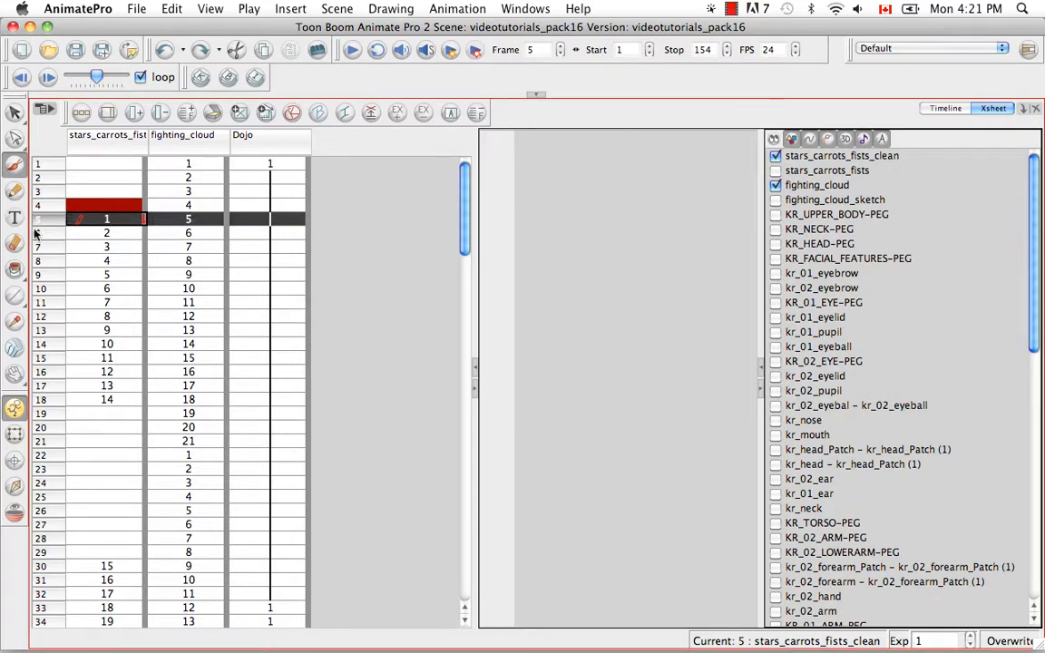
drag(49, 227, 54, 316)
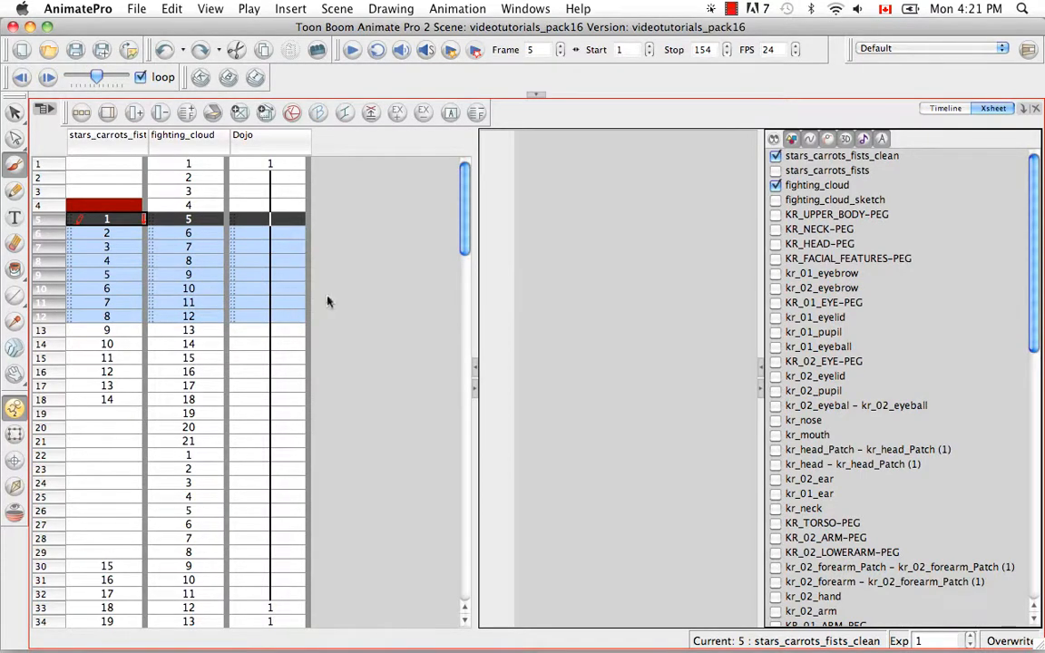
key(Delete)
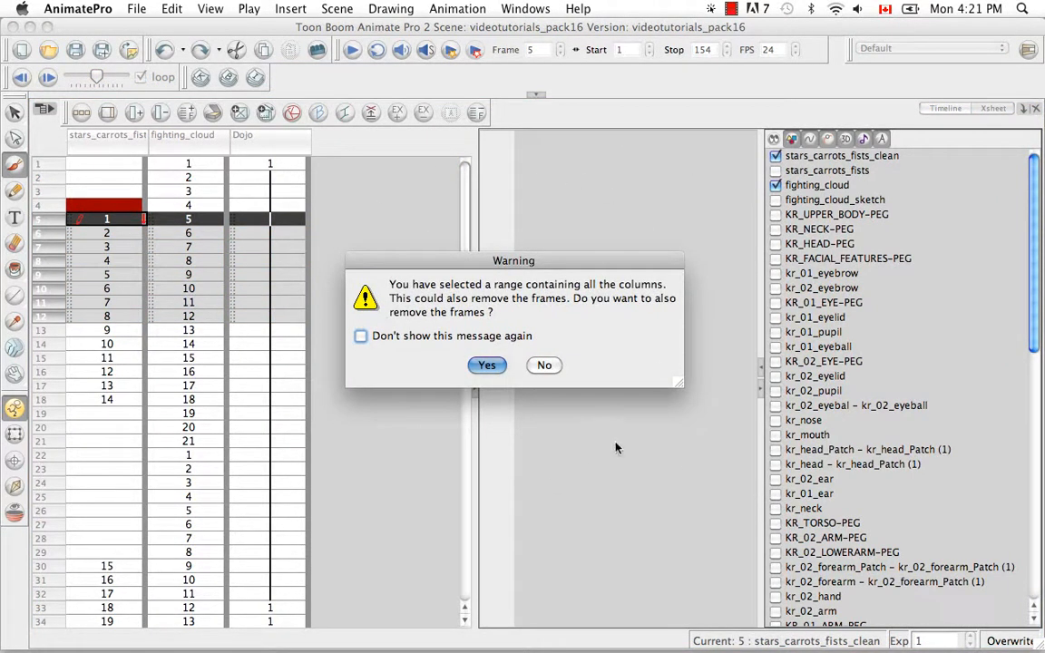
click(486, 366)
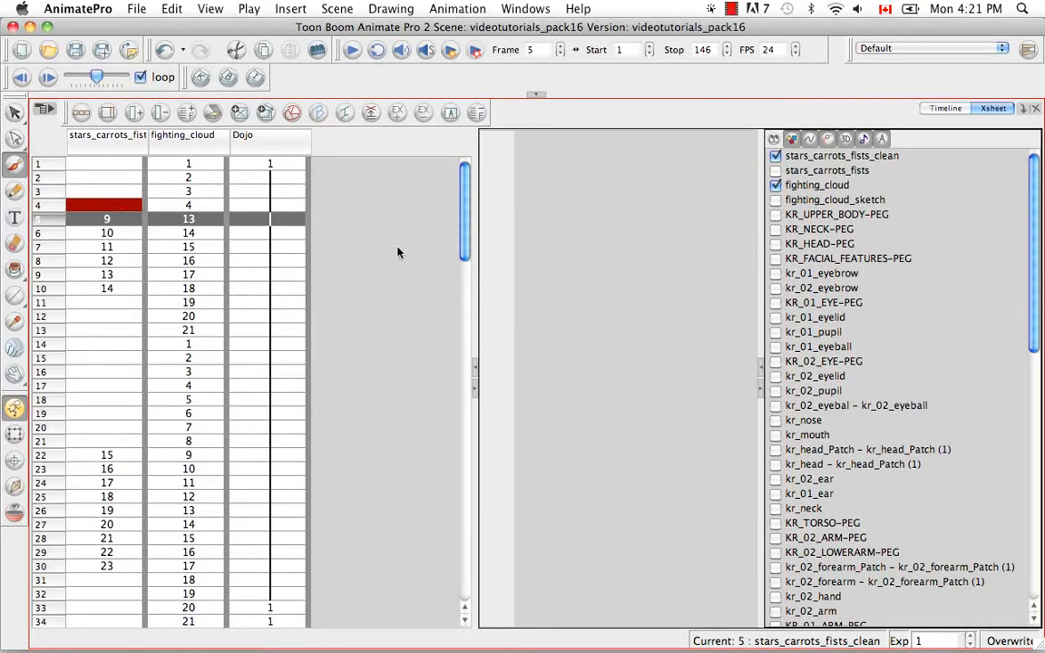
click(162, 49)
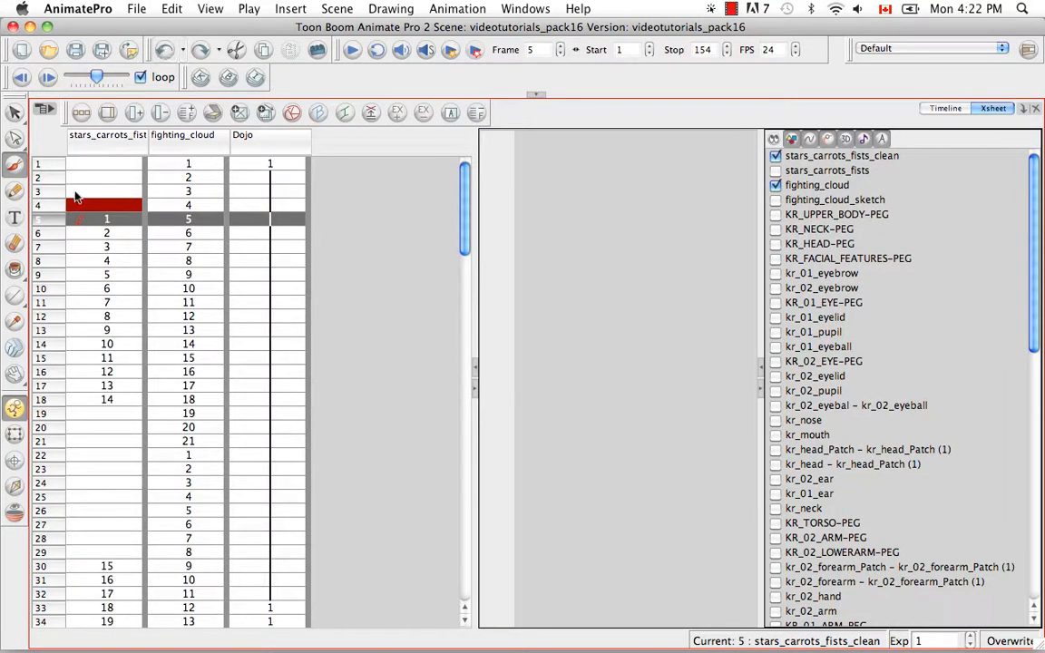
Select frames 5 to 12 across all columns, apply Remove Selected Frames to them, and undo the removal
drag(54, 218, 60, 317)
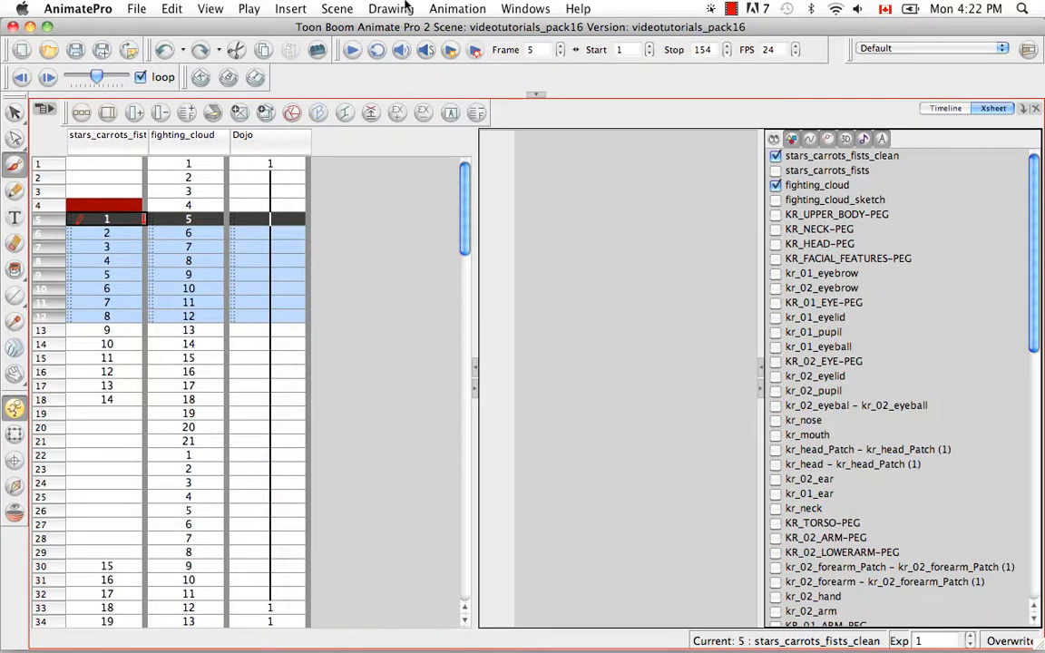
click(341, 8)
mouse_move(355, 44)
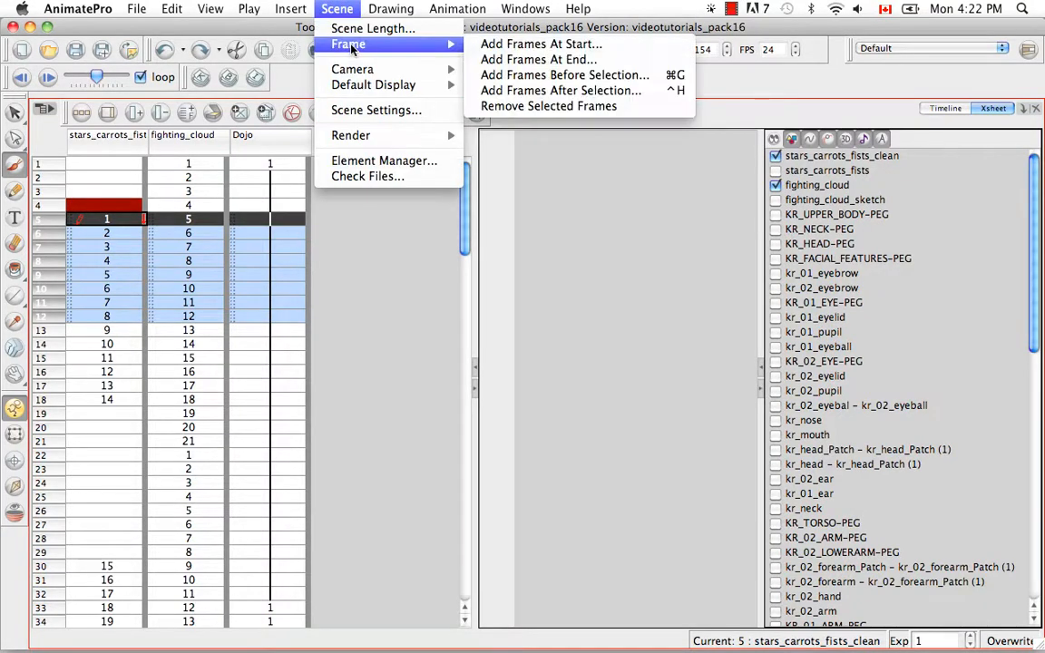
click(611, 107)
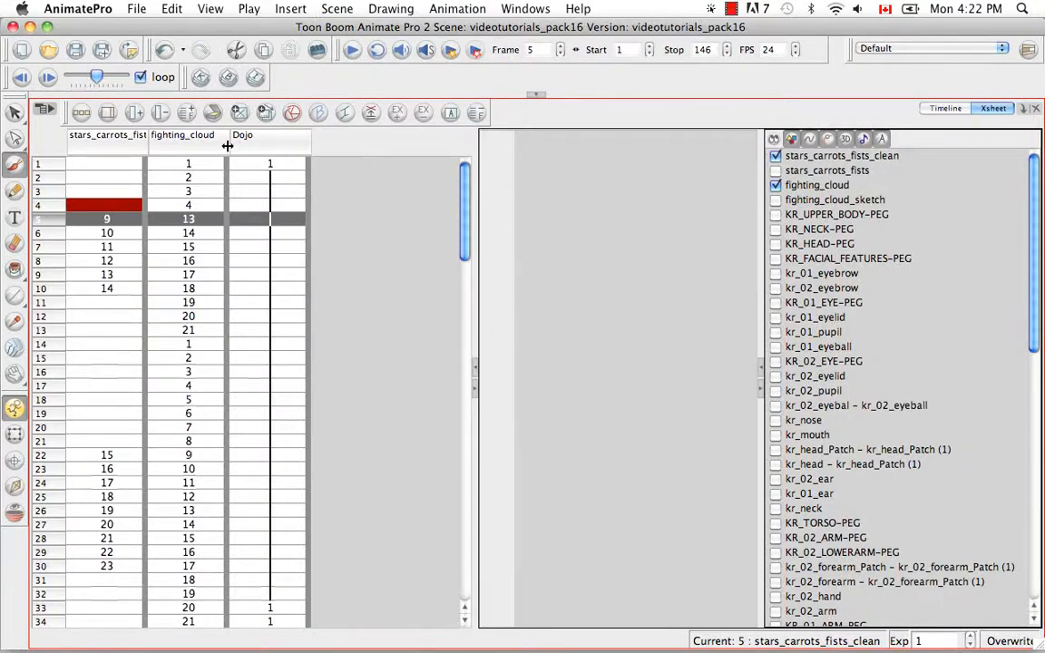
click(164, 49)
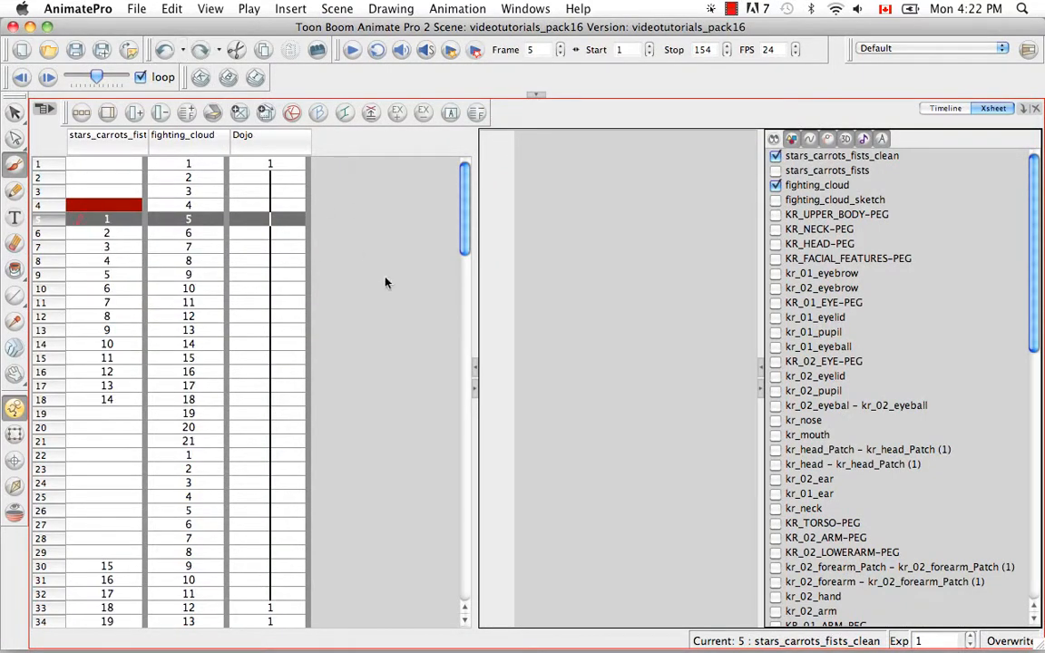